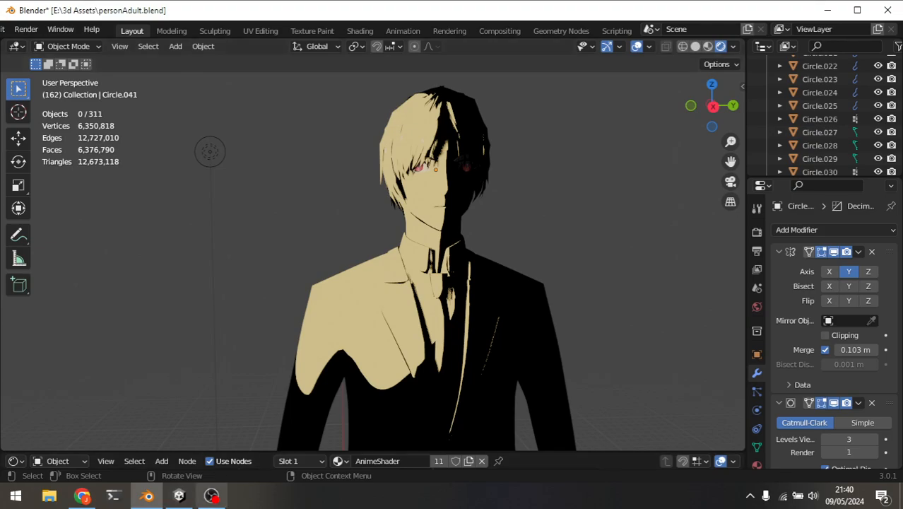
Switch between Blender and Unity to compare the anime-shaded character with the fatherStatue in the scene.
click(179, 495)
drag(509, 260, 563, 269)
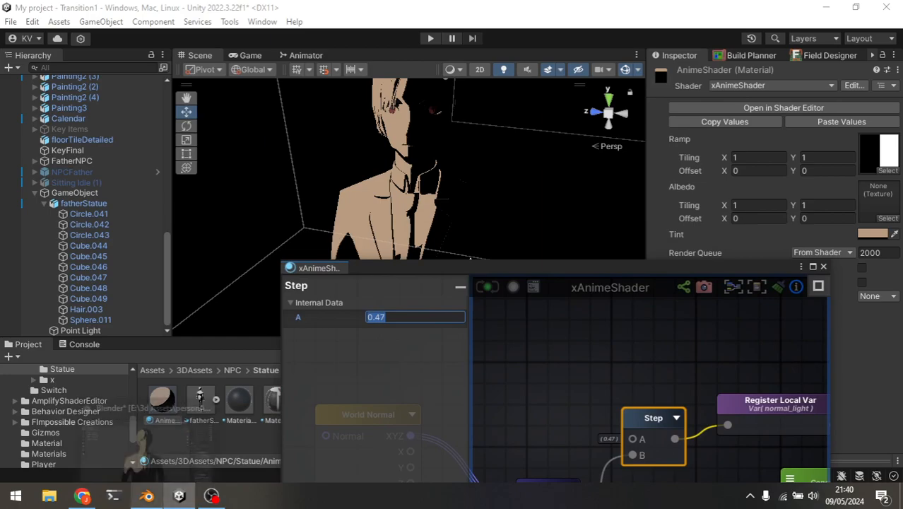
click(147, 495)
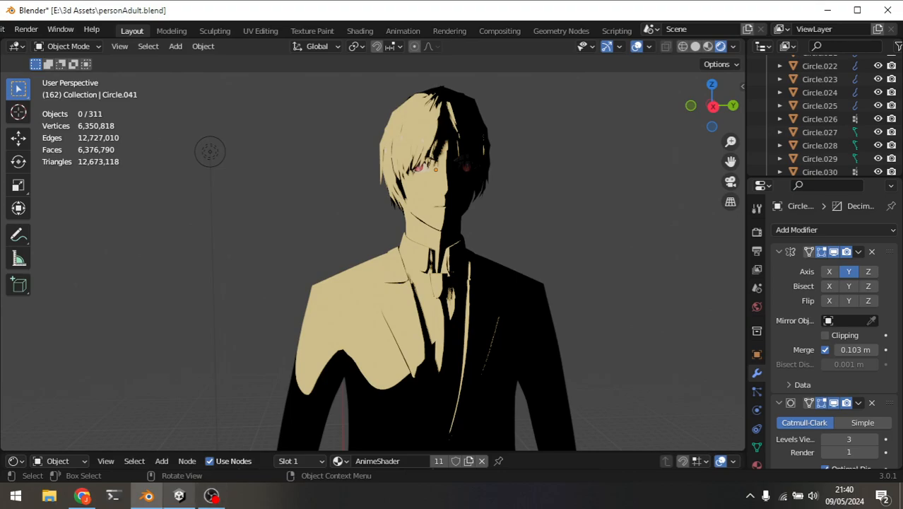
click(179, 495)
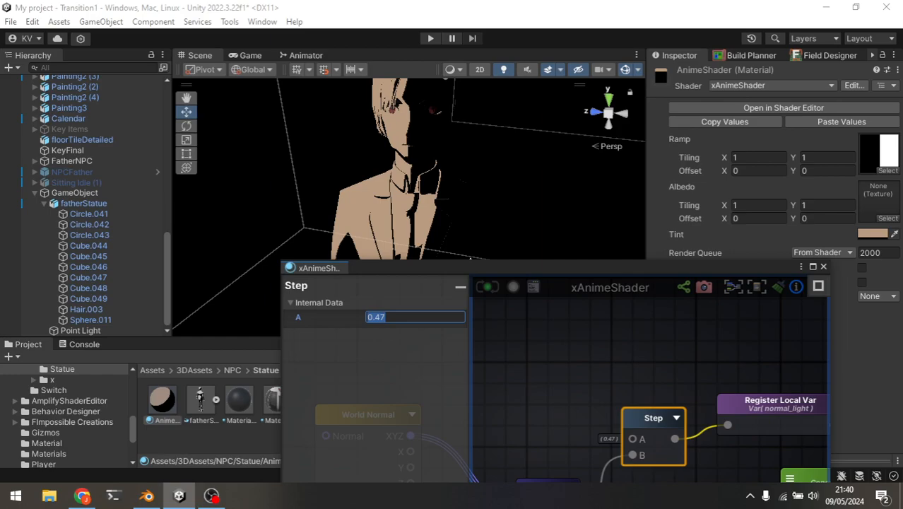
Examine the Step node in the xAnimeShader graph, and view the statue in the scene from another angle.
drag(470, 267, 455, 156)
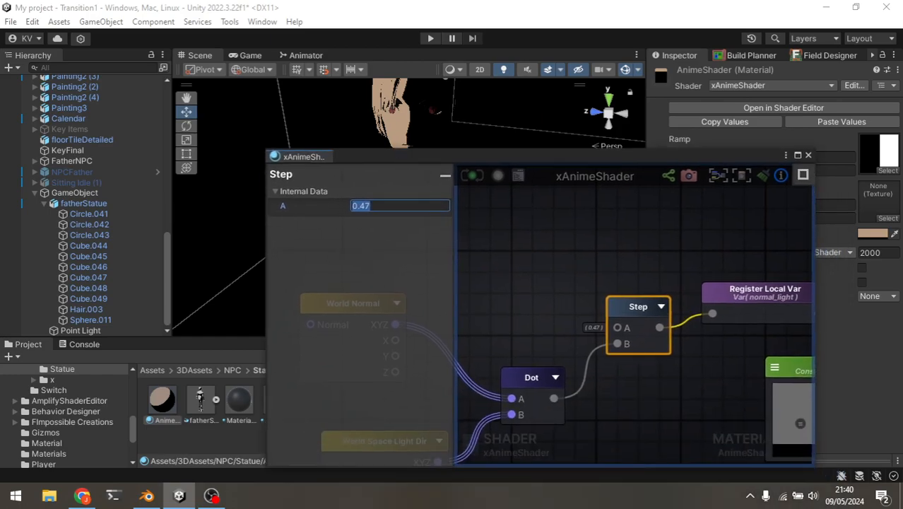
scroll(581, 275, down, 7)
scroll(582, 271, up, 7)
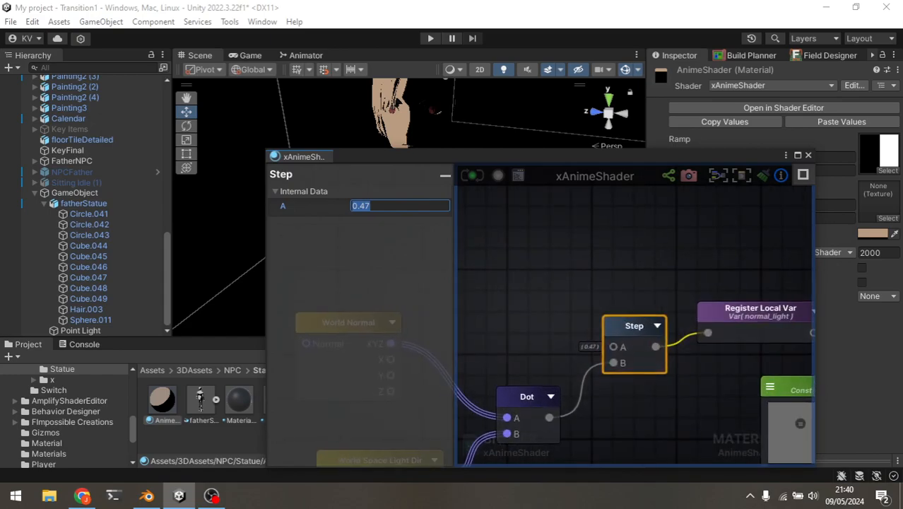
drag(587, 156, 555, 309)
alt+drag(466, 212, 581, 216)
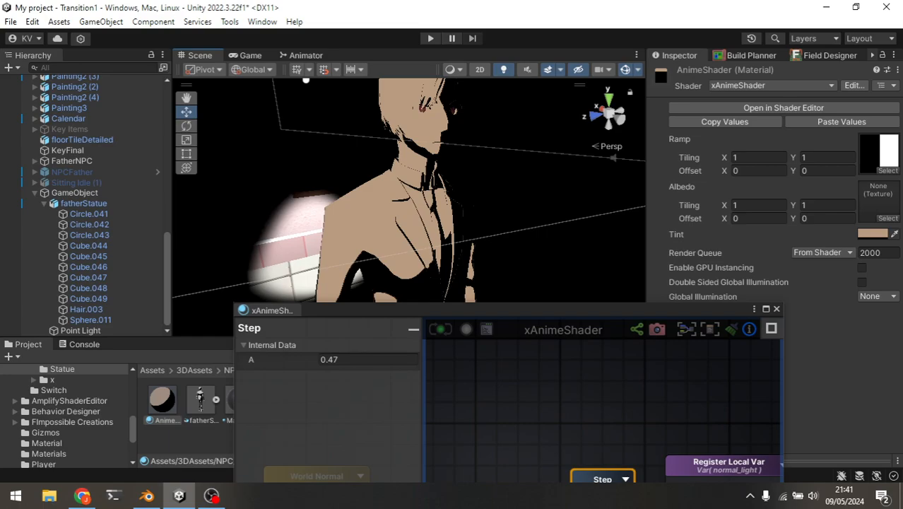
Compare Blender's AnimeShader node setup with the Step and Dot nodes of the xAnimeShader graph in Unity.
click(147, 496)
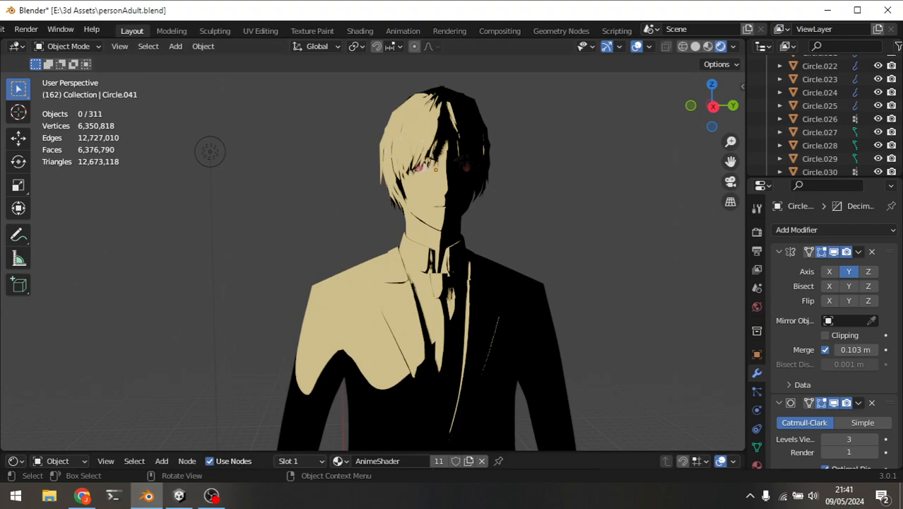
drag(332, 452, 332, 200)
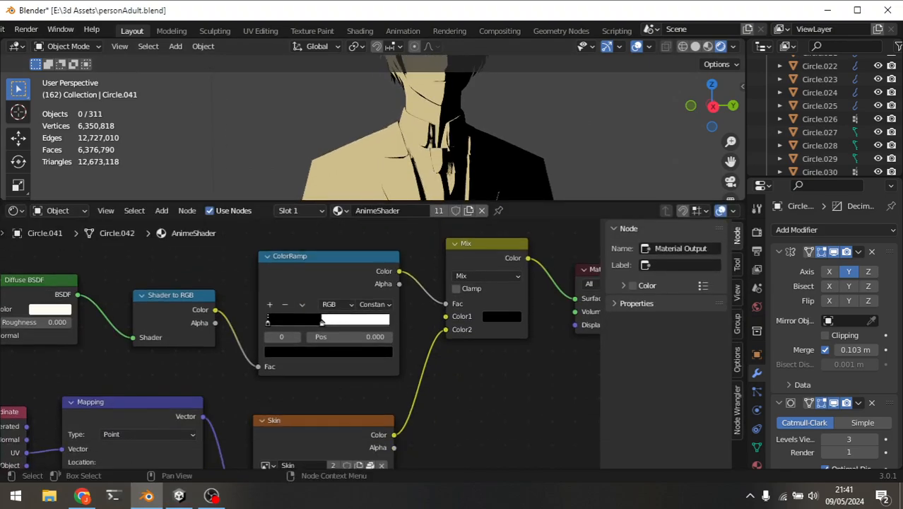
click(180, 496)
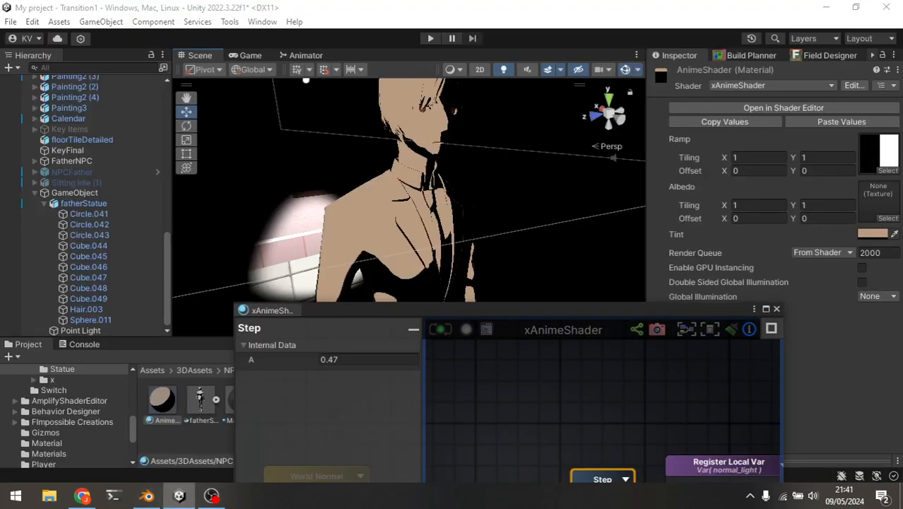
drag(396, 309, 348, 135)
scroll(587, 284, down, 5)
scroll(569, 297, up, 5)
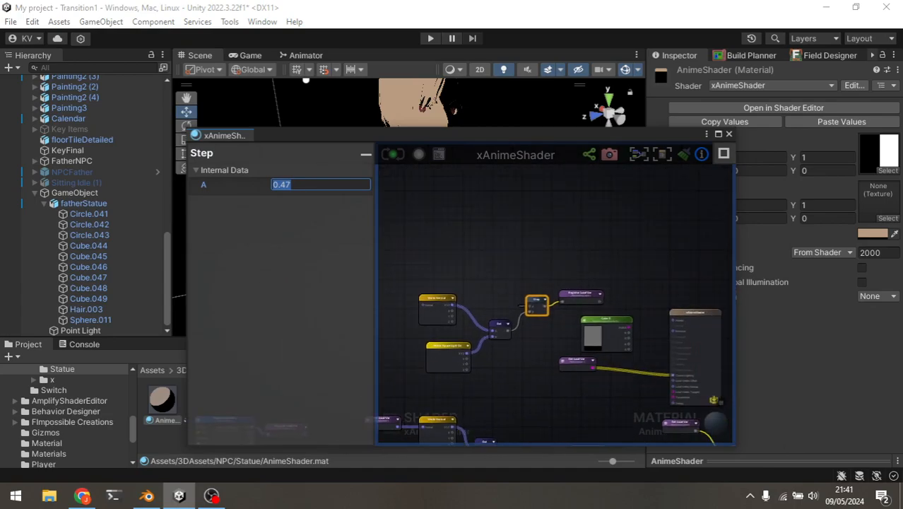
middle_drag(569, 296, 570, 284)
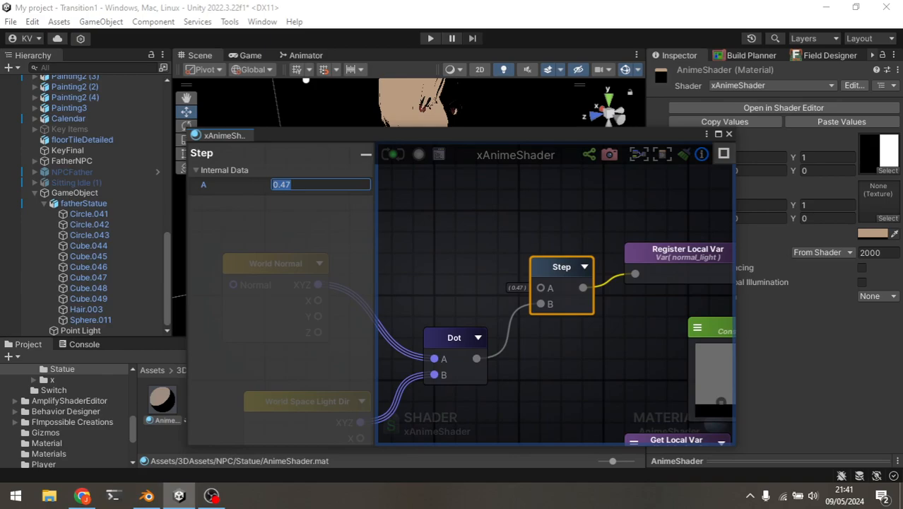
Deselect the Step node and hide the node properties so the xAnimeShader graph fills its window.
drag(505, 135, 546, 176)
scroll(533, 262, down, 3)
click(533, 261)
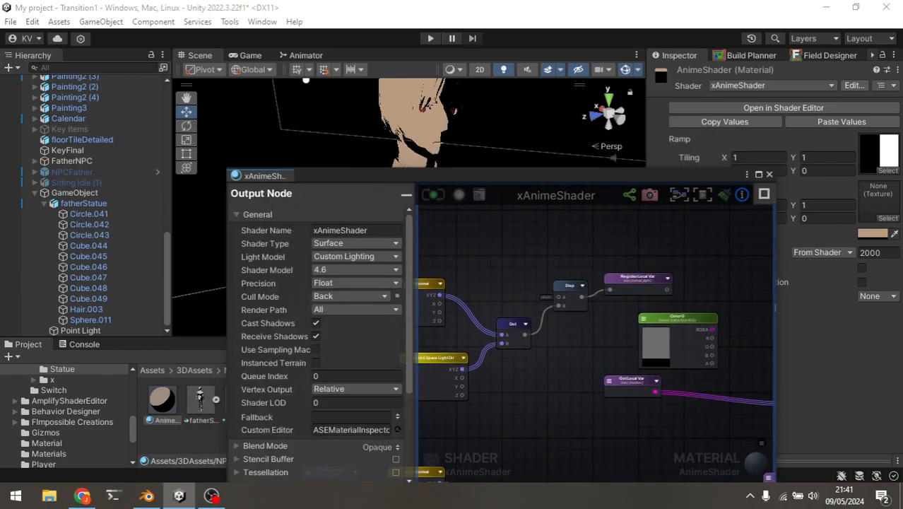
click(406, 195)
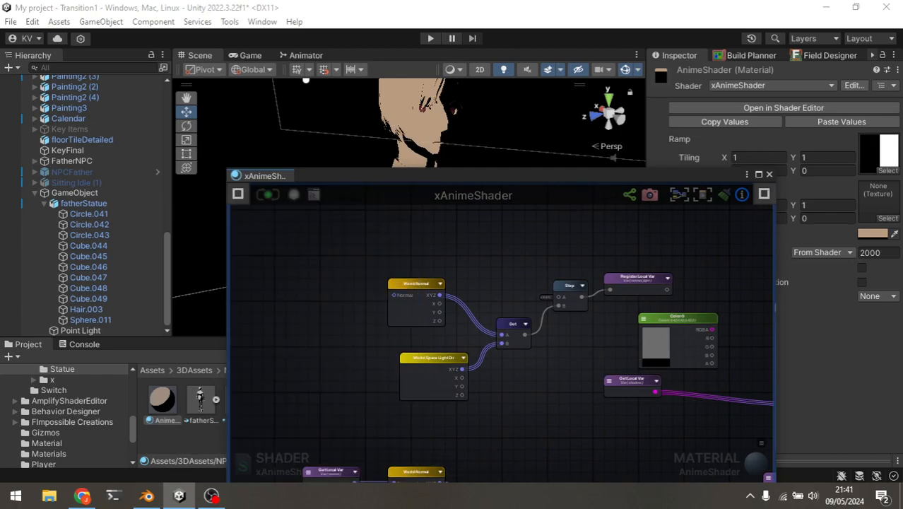
middle_drag(552, 297, 494, 325)
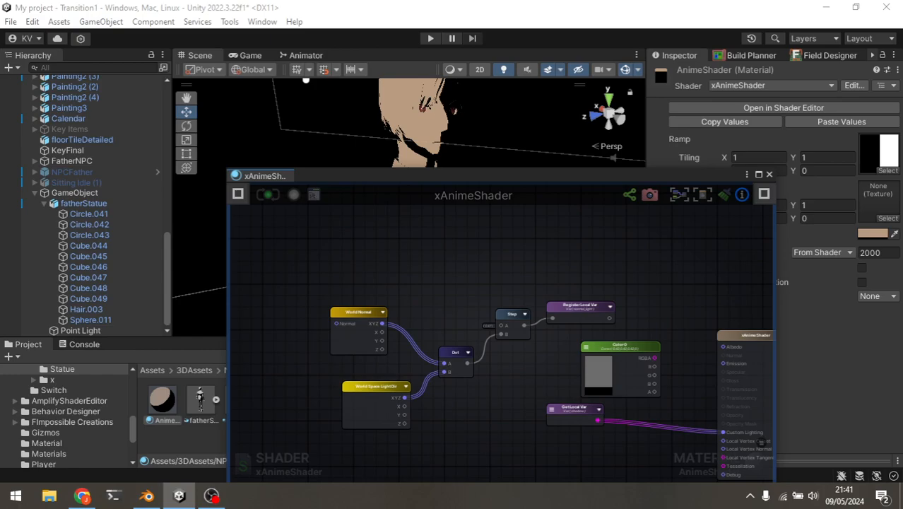
Examine how World Normal and World Space Light Dir feed the Dot and Step nodes in the xAnimeShader graph.
click(82, 496)
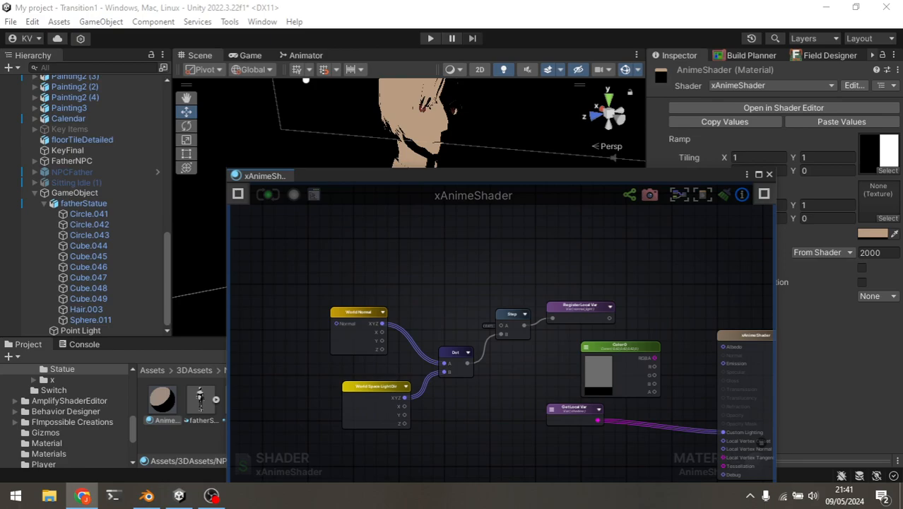
drag(445, 180, 433, 129)
scroll(444, 205, up, 5)
scroll(444, 206, down, 2)
middle_drag(444, 206, 473, 166)
middle_drag(487, 291, 485, 269)
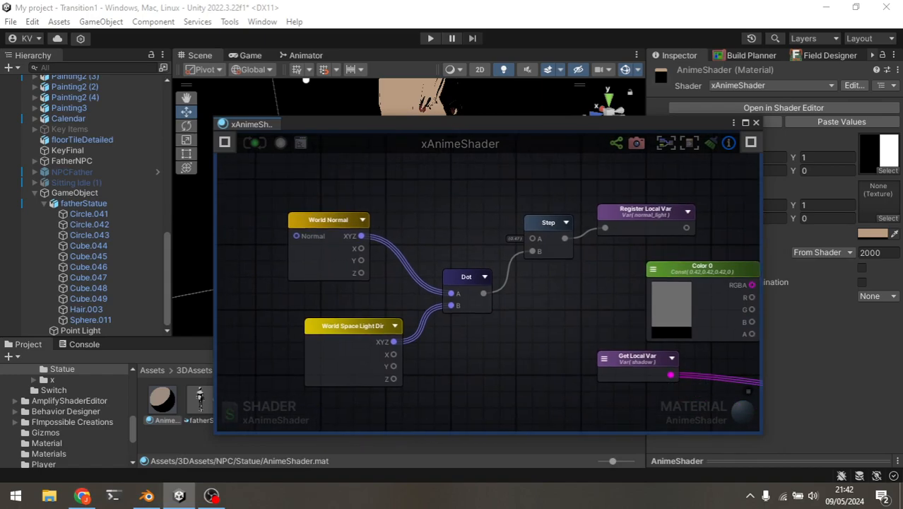
Move the xAnimeShader graph window out of the way and enlarge the Scene view in both directions around the statue.
drag(508, 125, 504, 331)
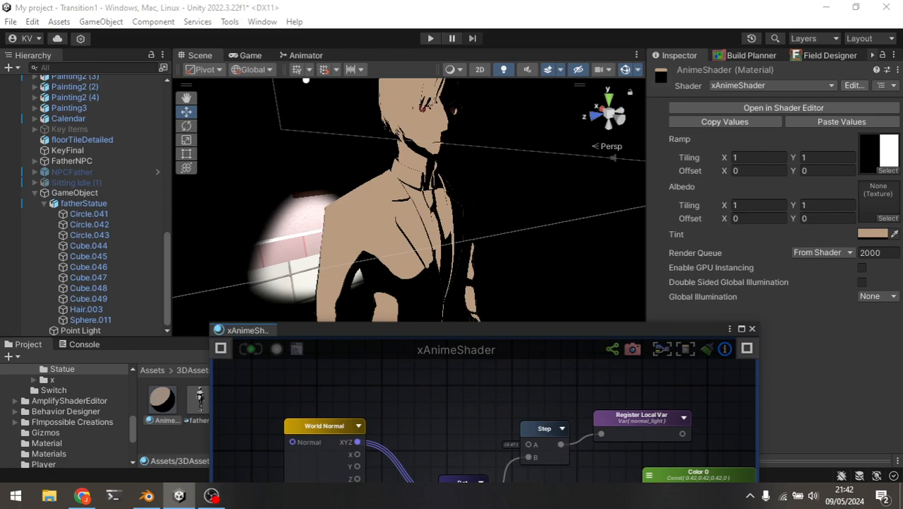
scroll(410, 200, down, 6)
alt+drag(424, 212, 353, 176)
scroll(410, 200, up, 5)
middle_drag(410, 142, 421, 212)
drag(452, 330, 462, 417)
drag(438, 337, 438, 391)
scroll(424, 269, up, 2)
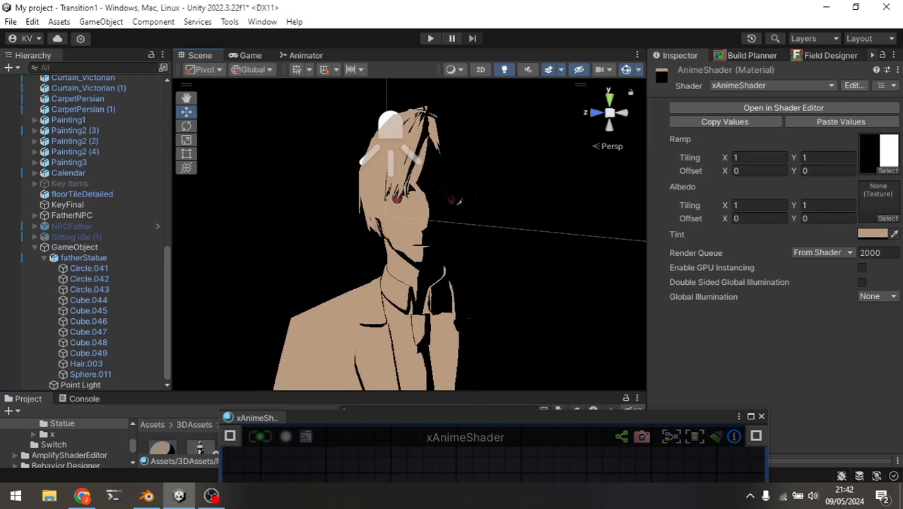
drag(646, 212, 713, 212)
scroll(452, 233, up, 2)
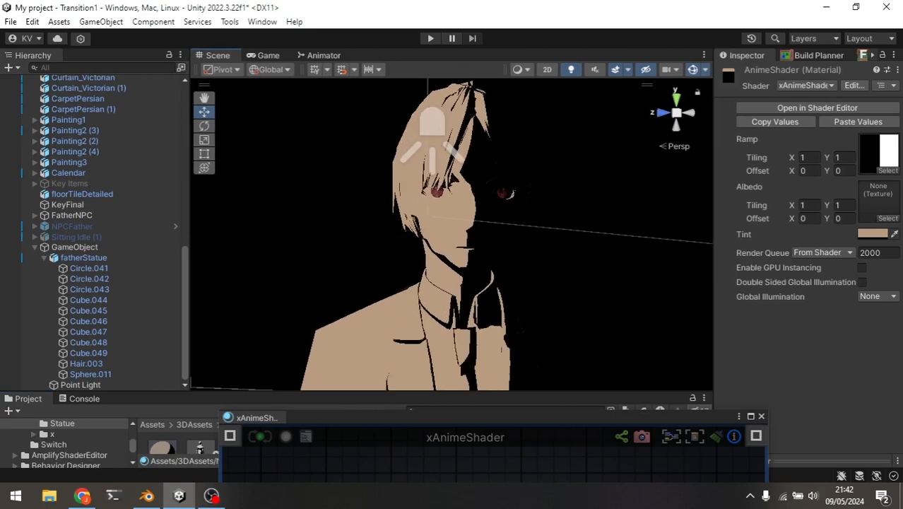
View the statue from the side, then switch to Blender, enlarge its 3D viewport and inspect the shaded character.
alt+drag(452, 233, 566, 238)
click(147, 496)
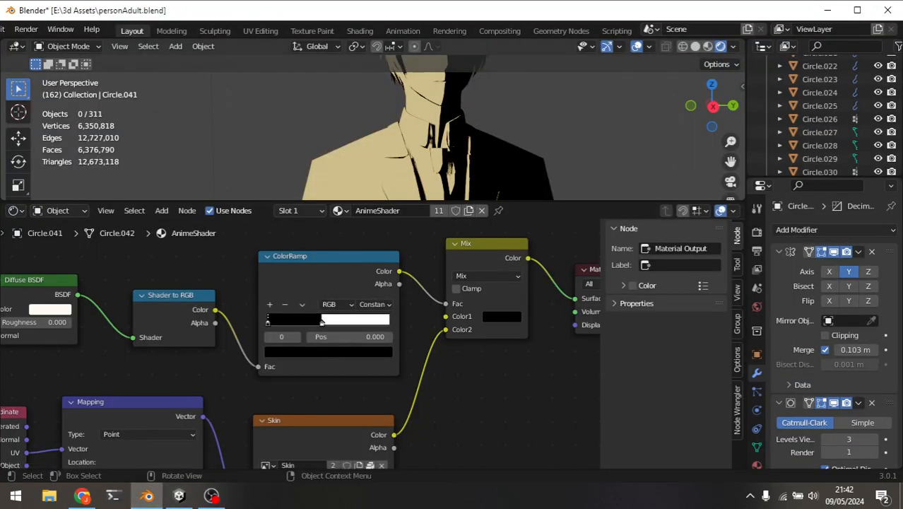
drag(438, 200, 439, 436)
mouse_move(439, 297)
middle_down()
mouse_move(403, 301)
mouse_move(364, 396)
mouse_move(424, 311)
mouse_move(428, 291)
middle_up()
key(alt+Tab)
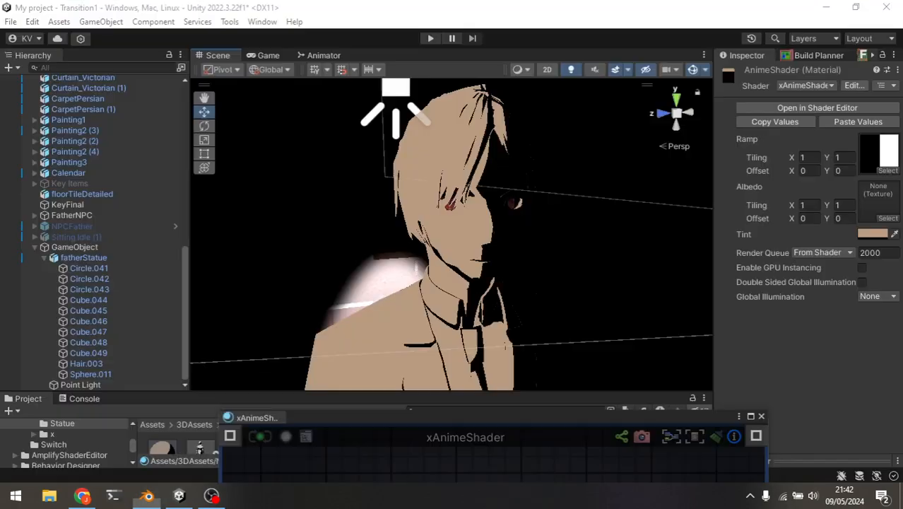
Compare the light and shadow areas on the statue's face and suit in Unity with the Blender character.
alt+drag(453, 269, 426, 252)
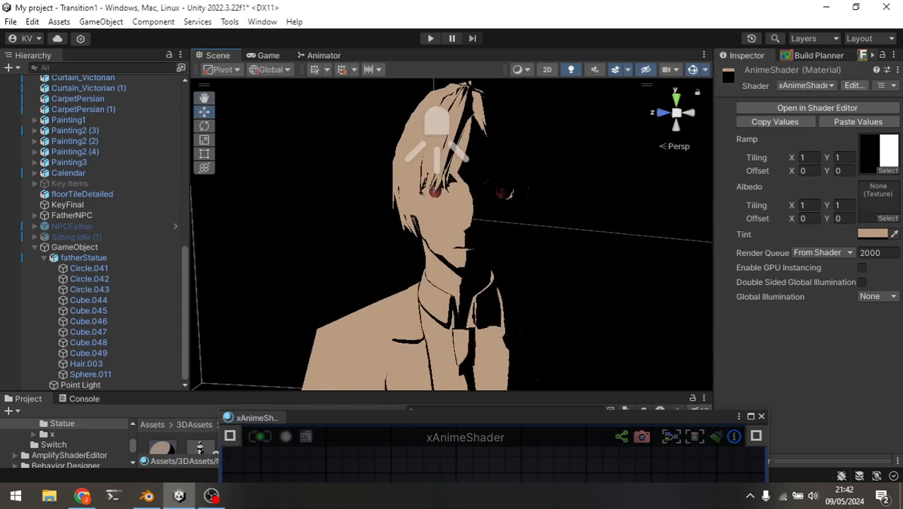
key(alt+Tab)
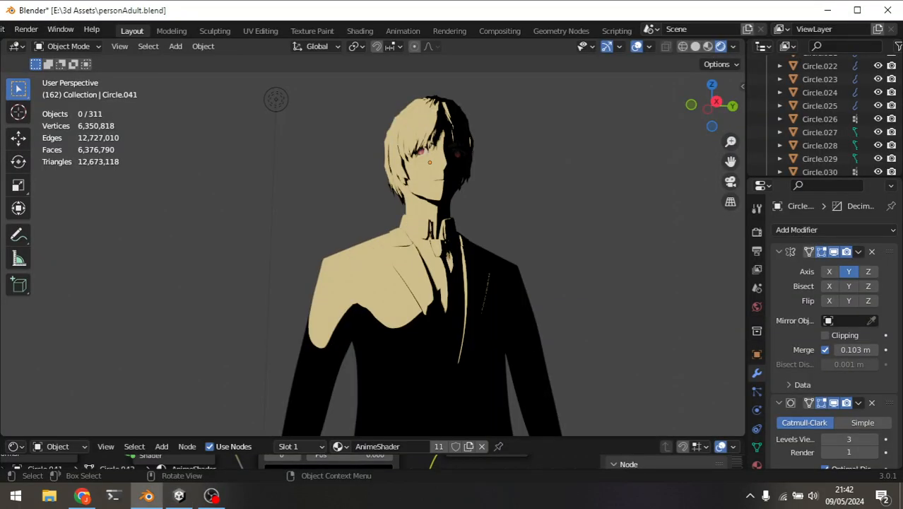
key(alt+Tab)
middle_drag(427, 236, 441, 127)
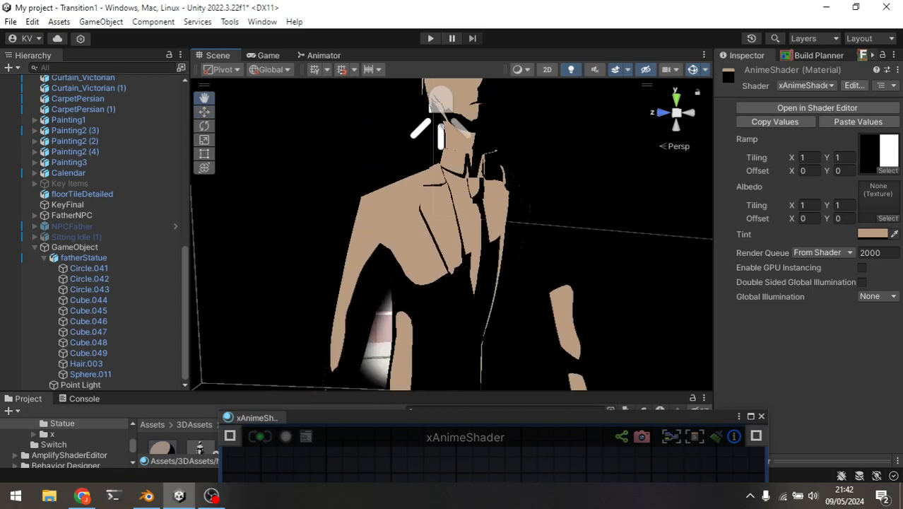
scroll(441, 127, down, 8)
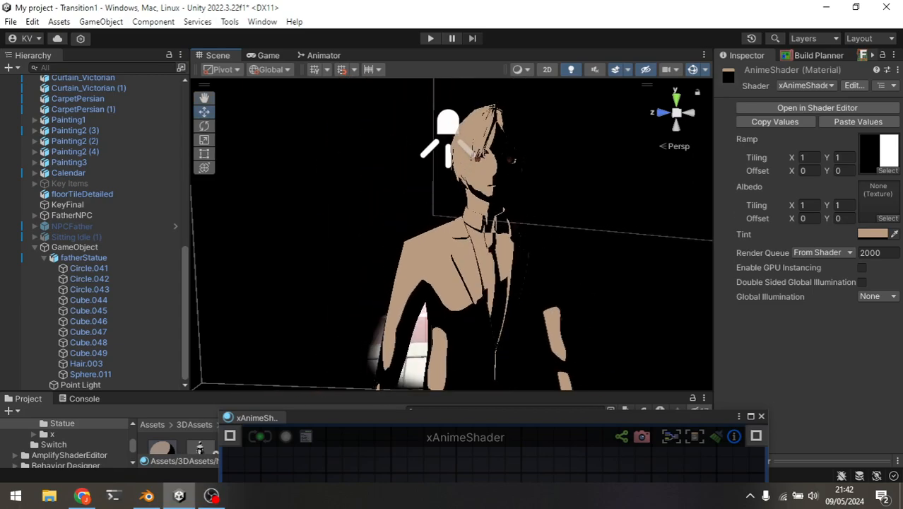
alt+drag(523, 156, 505, 175)
scroll(505, 175, up, 5)
Enlarge the Project area and display the fatherStatue model's material import settings.
drag(474, 418, 515, 446)
drag(453, 393, 453, 231)
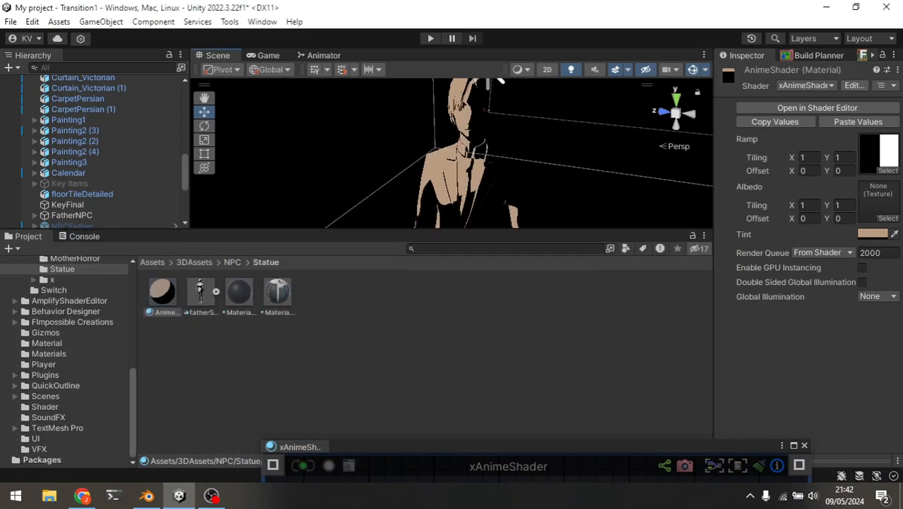
click(200, 292)
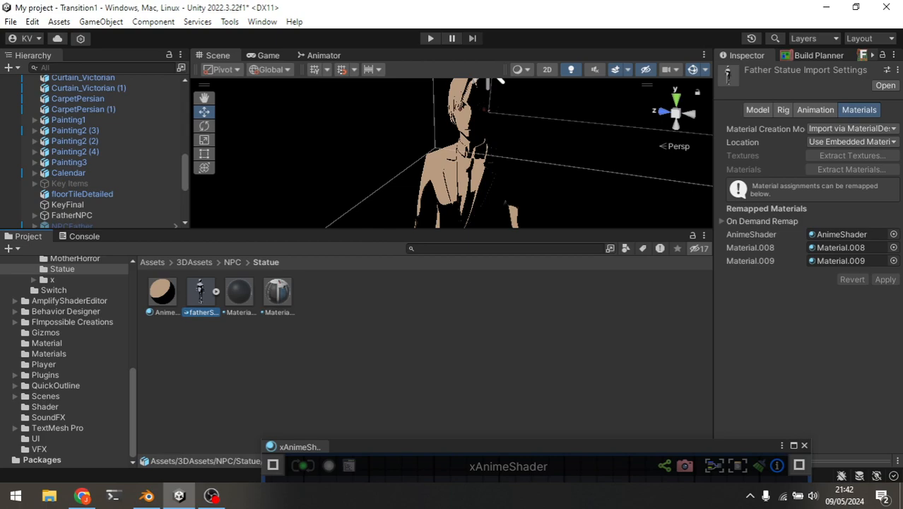
Inspect the AnimeShader material's settings and the shaders available for it, checking the Blender model in between.
click(162, 293)
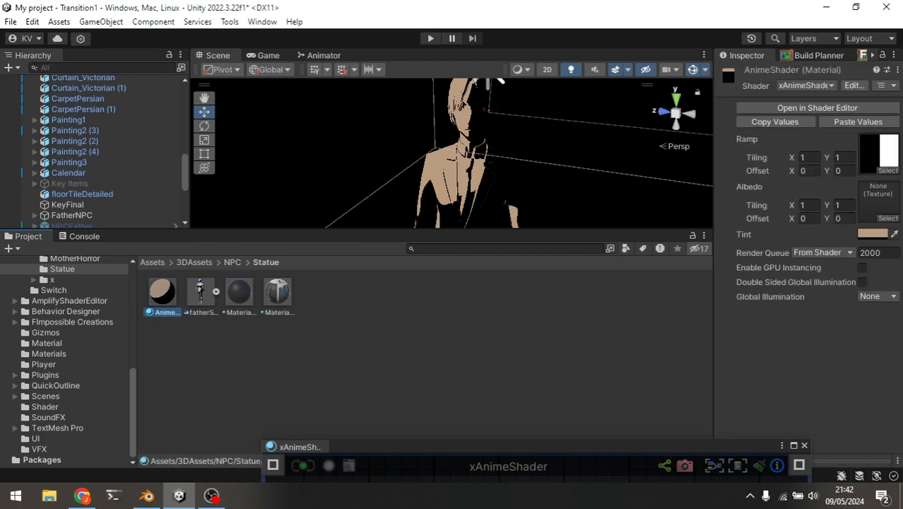
click(146, 495)
click(146, 495)
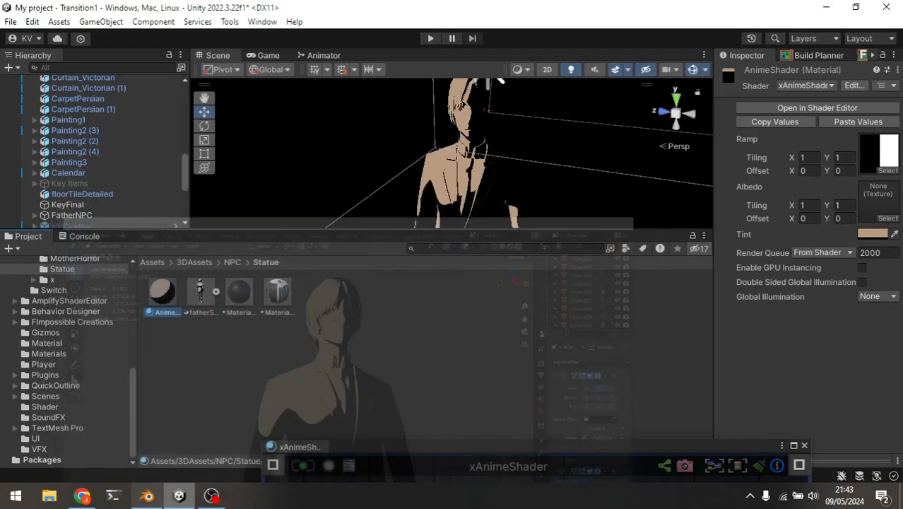
click(339, 375)
click(163, 292)
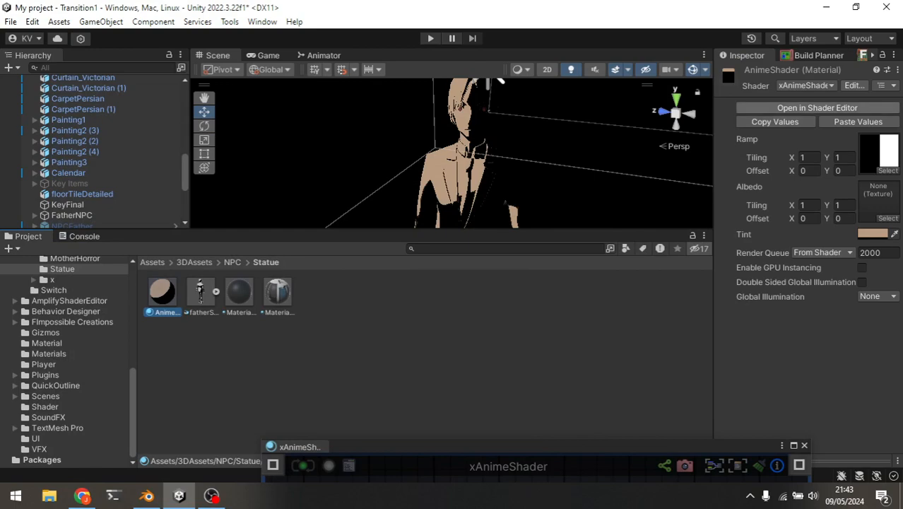
click(806, 85)
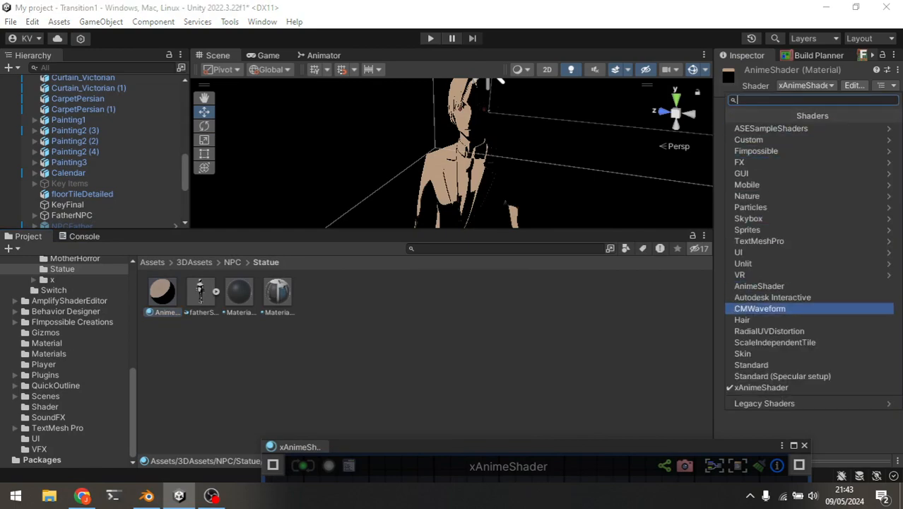
click(509, 368)
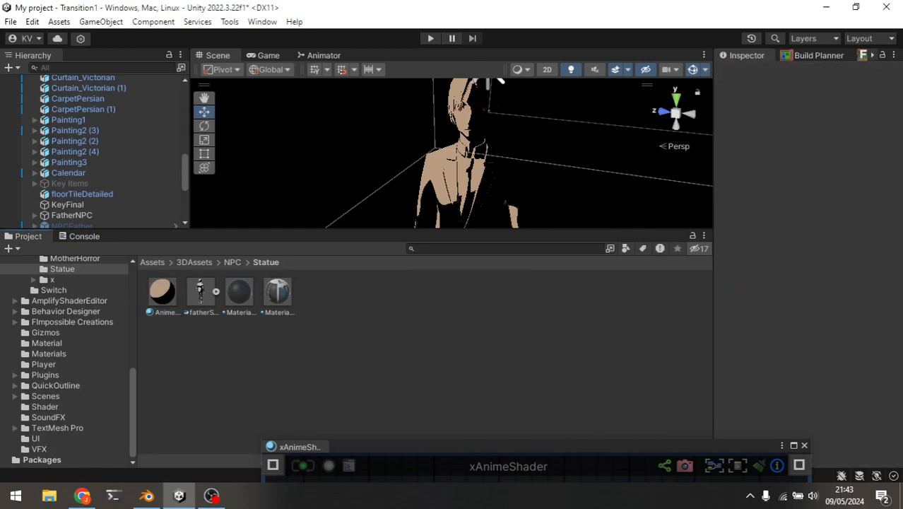
Open the AnimeShader material's xAnimeShader graph and maximize its window around the normal-light nodes.
click(163, 293)
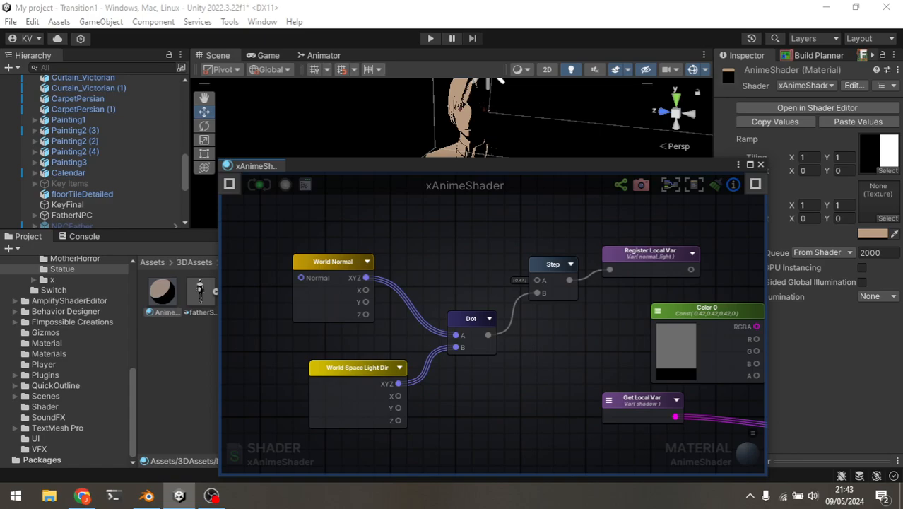
drag(495, 164, 448, 115)
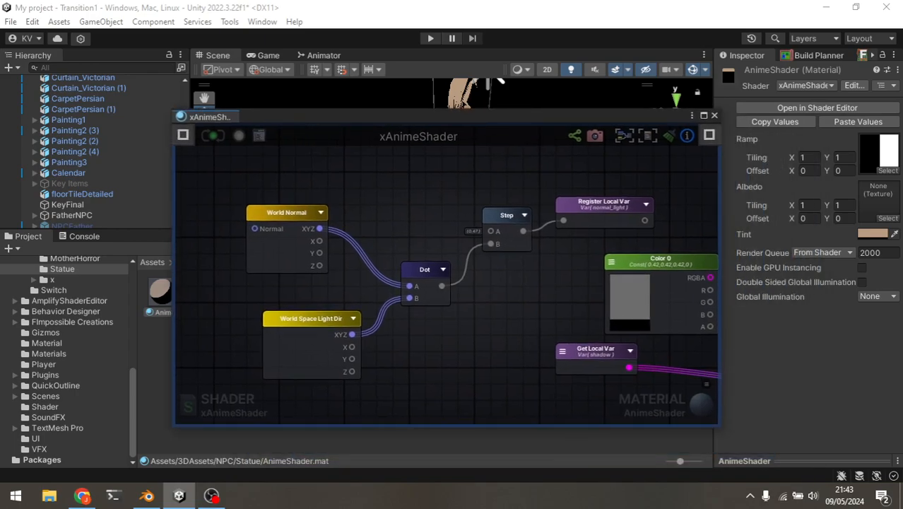
click(703, 115)
middle_drag(222, 84, 374, 205)
scroll(374, 206, up, 1)
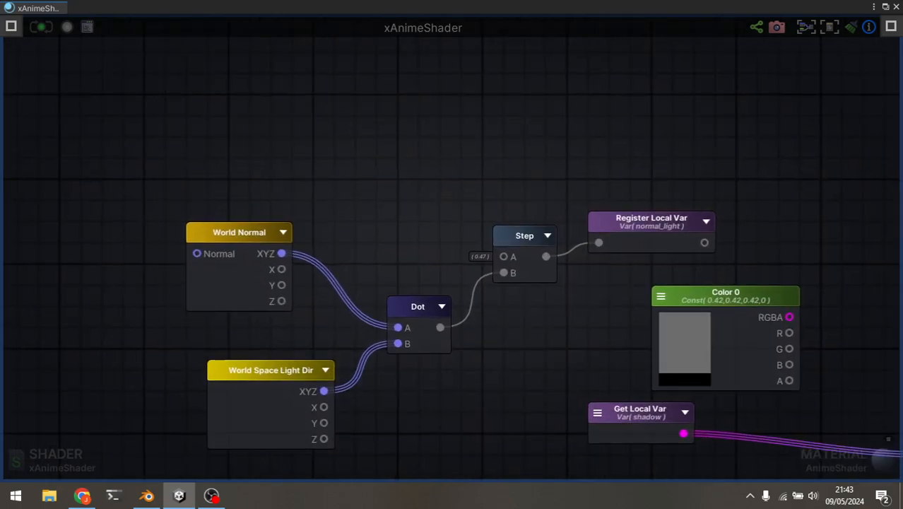
Examine the normal-light nodes and search the available nodes for "world normal" without adding one.
middle_drag(423, 182, 447, 136)
scroll(448, 136, down, 1)
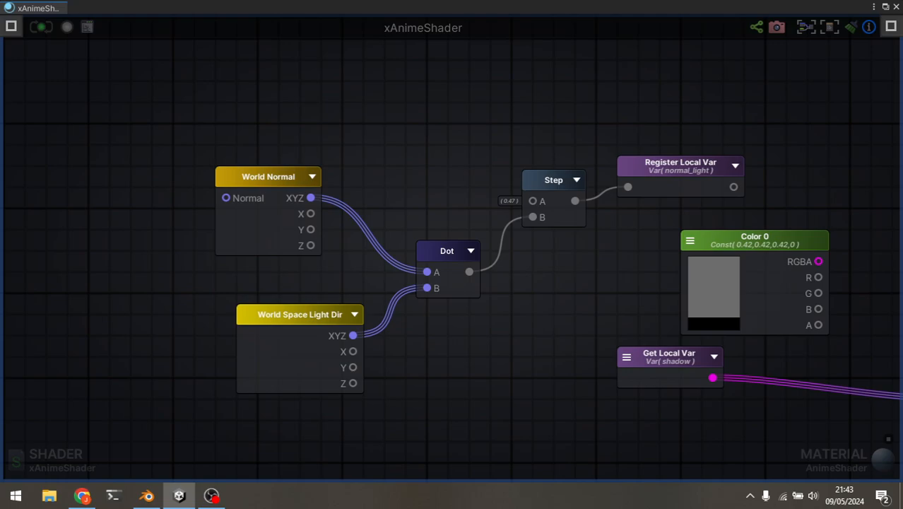
key(space)
text(world)
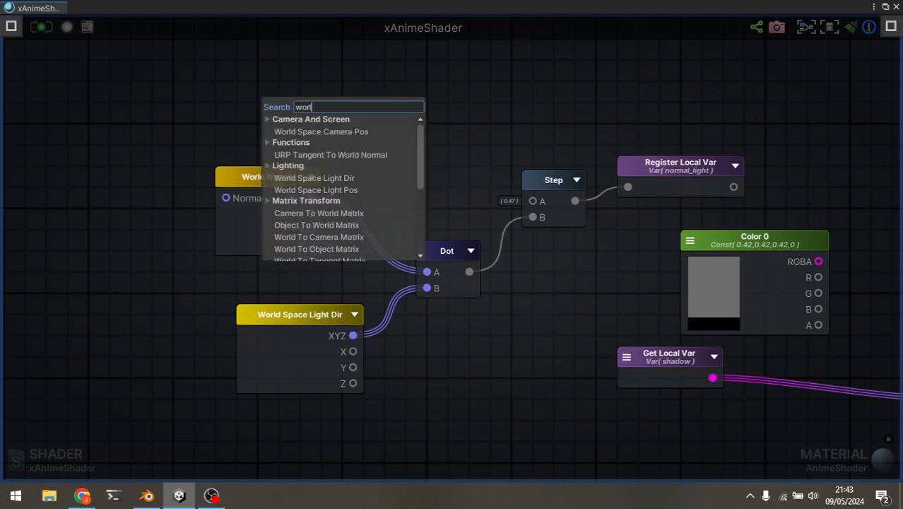
scroll(343, 189, down, 3)
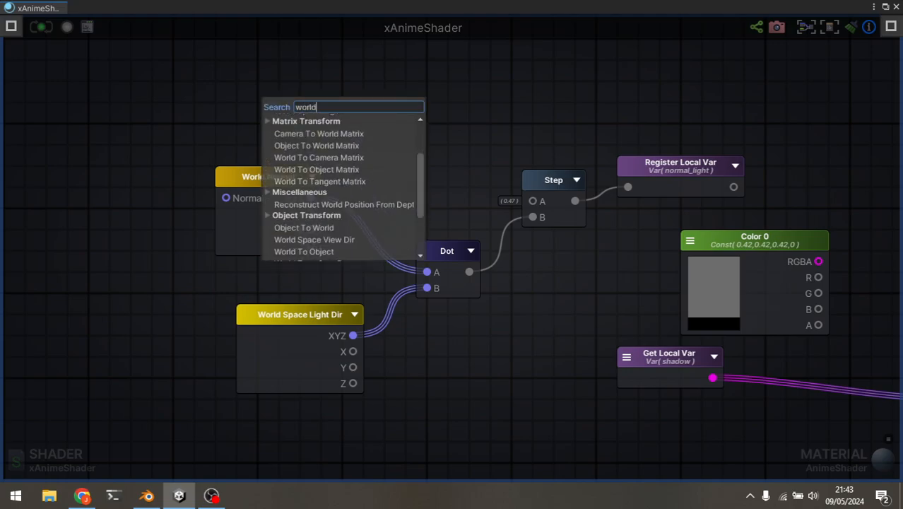
scroll(344, 189, down, 2)
text(normal)
key(Escape)
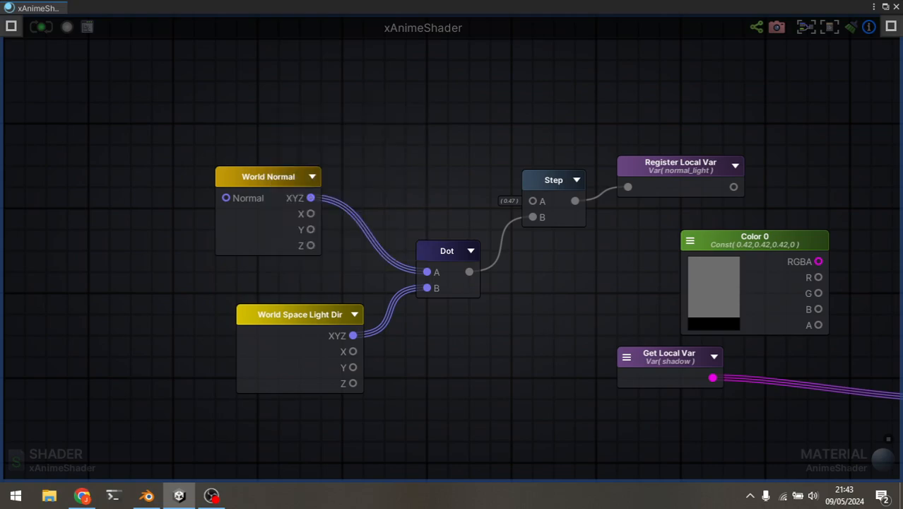
Follow normal_light through Scale And Offset and Ramp to the shadow variable, and display the Ramp node's texture choices.
middle_drag(512, 311, 452, 305)
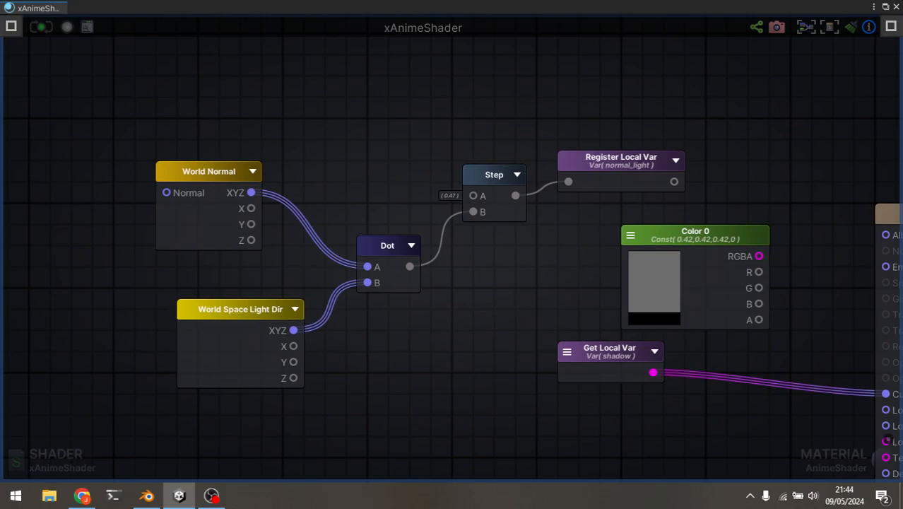
scroll(453, 254, down, 3)
middle_drag(509, 306, 388, 259)
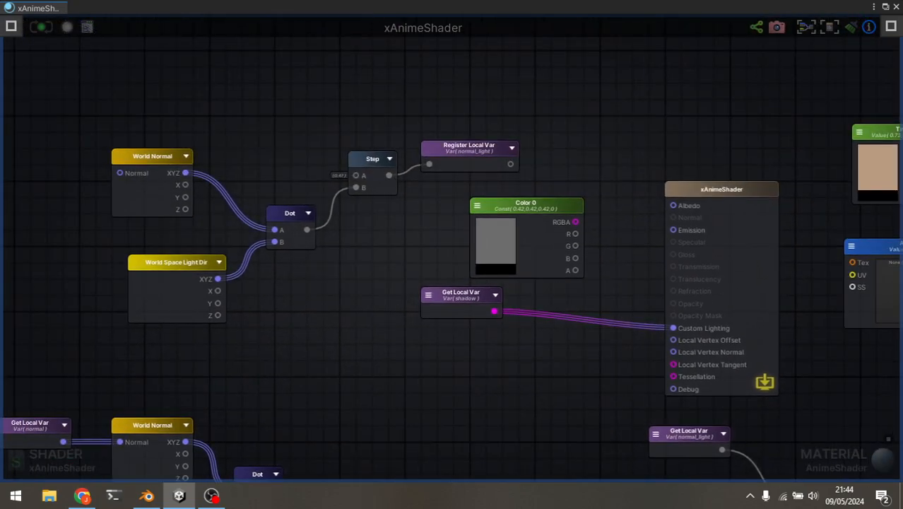
middle_drag(622, 382, 273, 130)
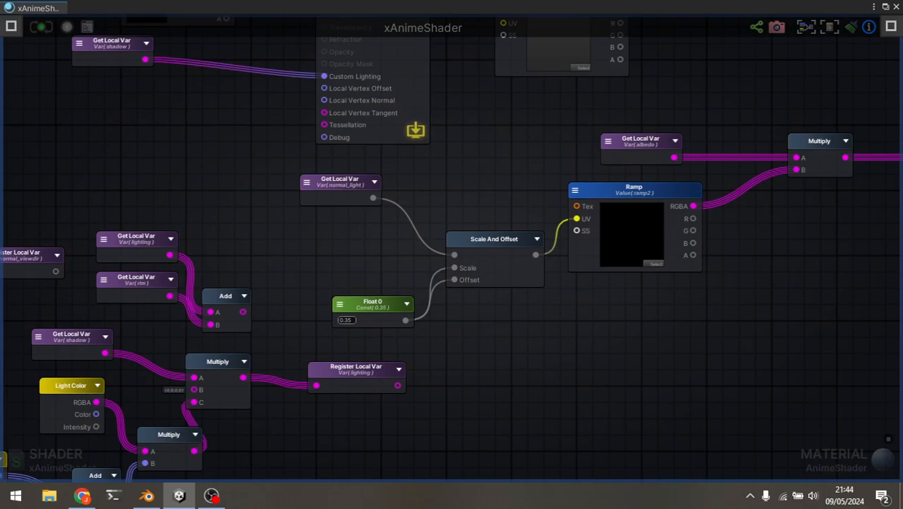
scroll(687, 284, up, 3)
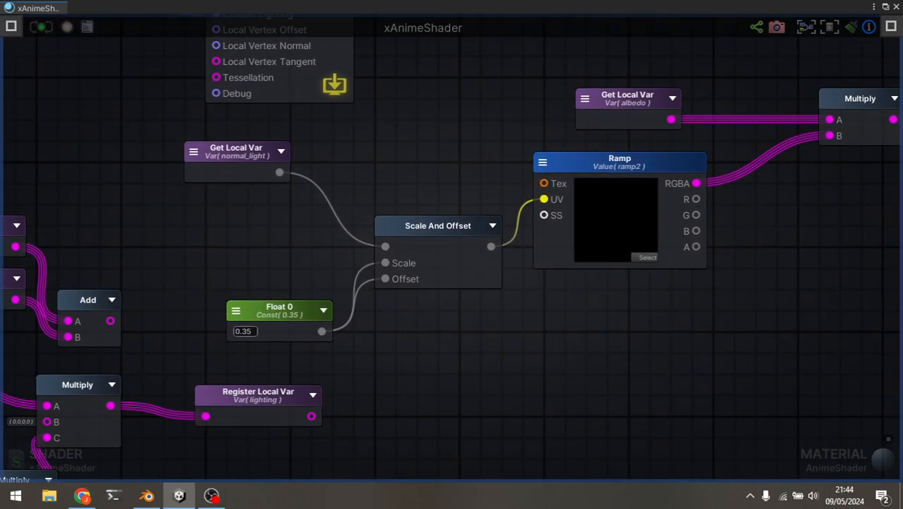
middle_drag(453, 340, 348, 362)
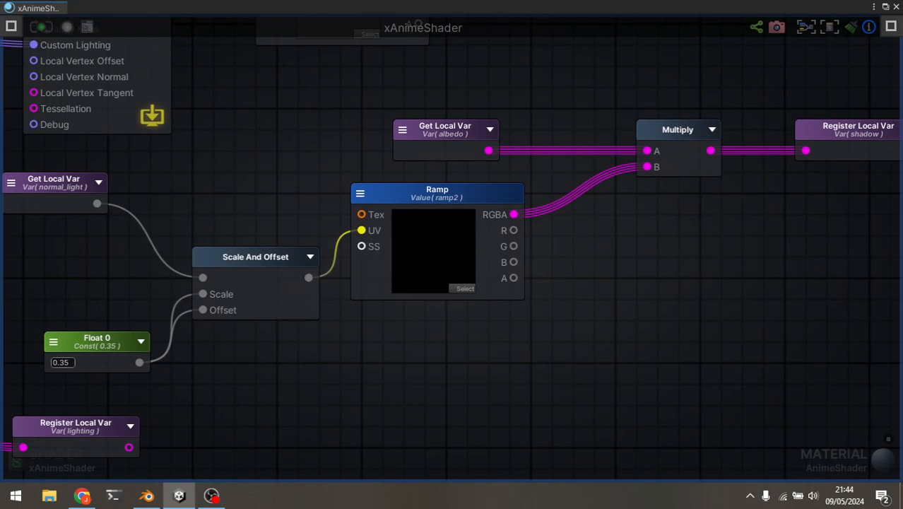
middle_drag(453, 339, 273, 404)
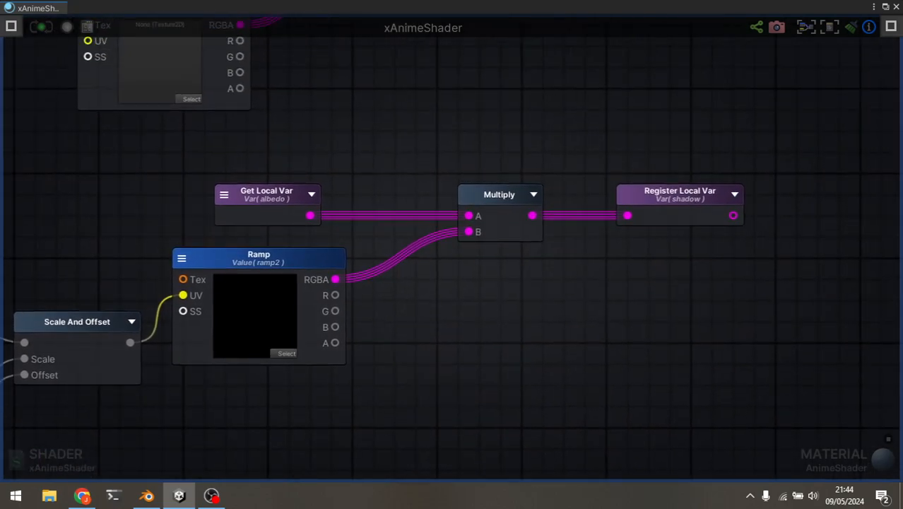
click(287, 353)
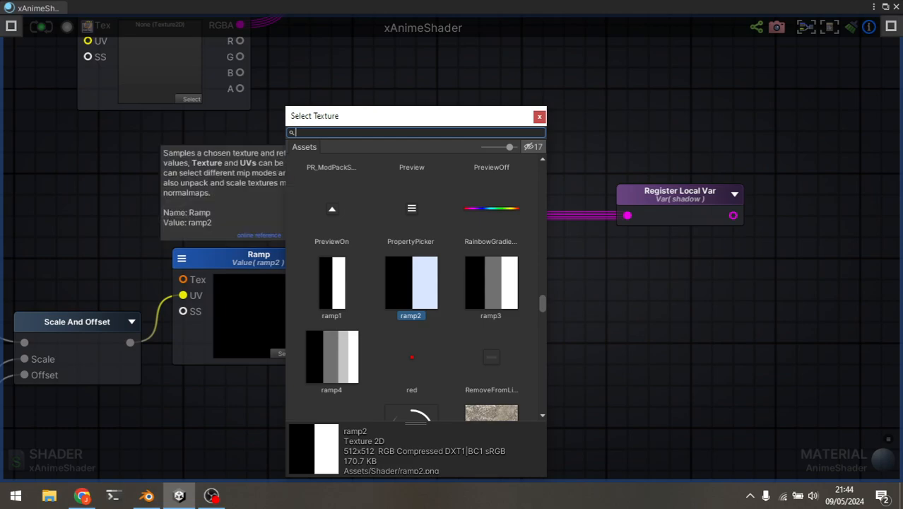
Switch to Blender, set the AnimeShader ColorRamp's white stop to position 0.391, and resize the node editor to show the ramp and character together.
click(147, 496)
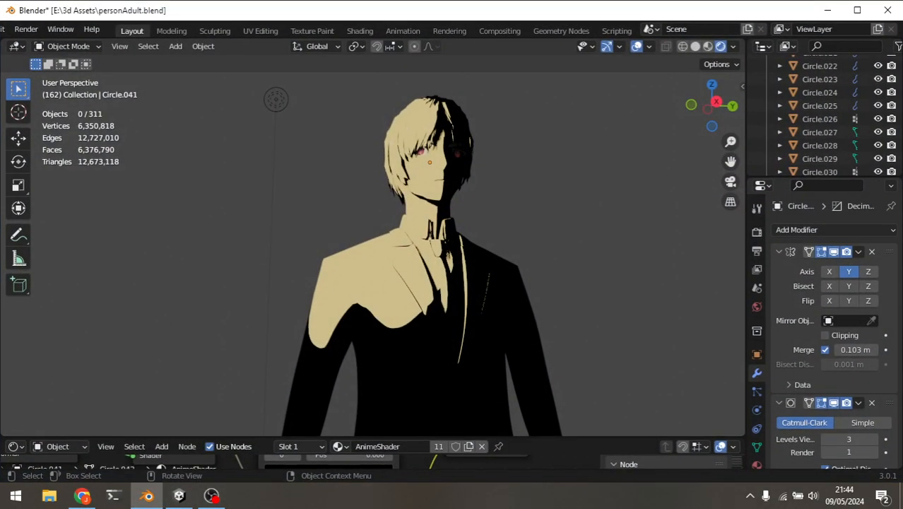
drag(373, 436, 373, 192)
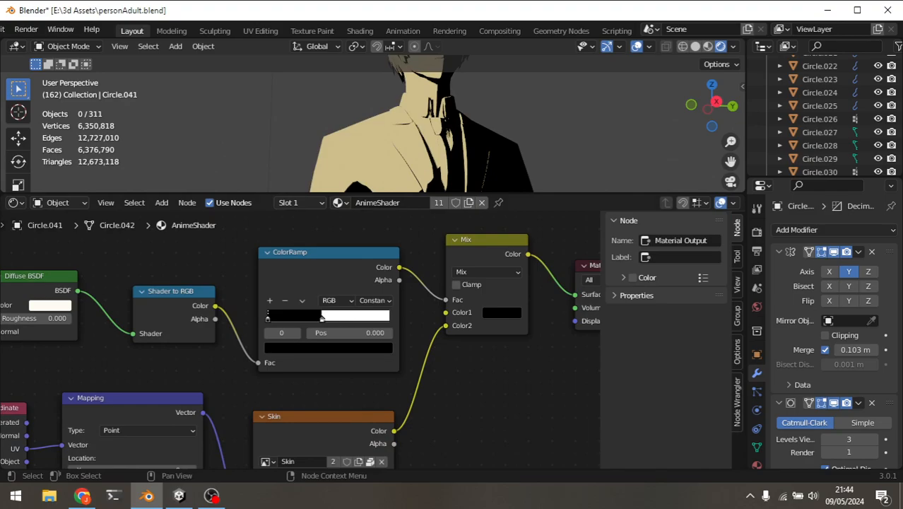
scroll(300, 338, up, 3)
middle_drag(300, 338, 314, 395)
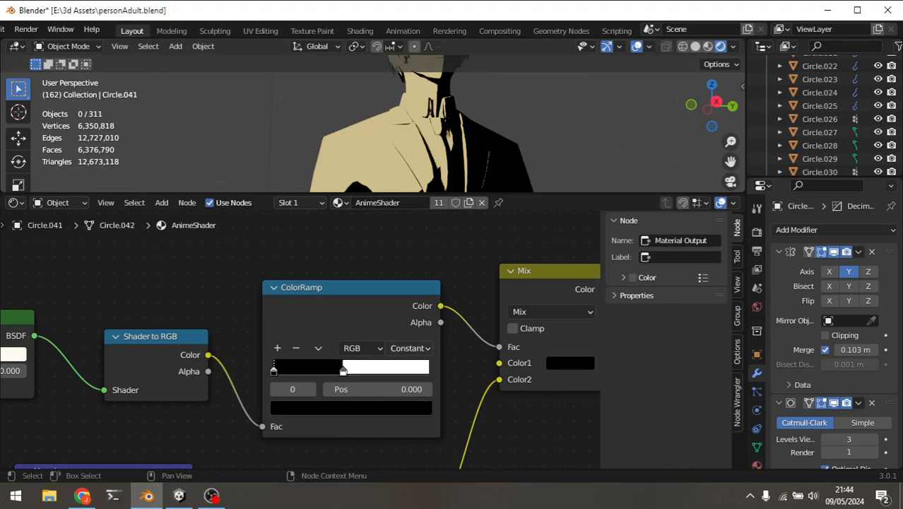
mouse_move(344, 369)
mouse_down()
mouse_move(384, 369)
mouse_move(335, 369)
mouse_up()
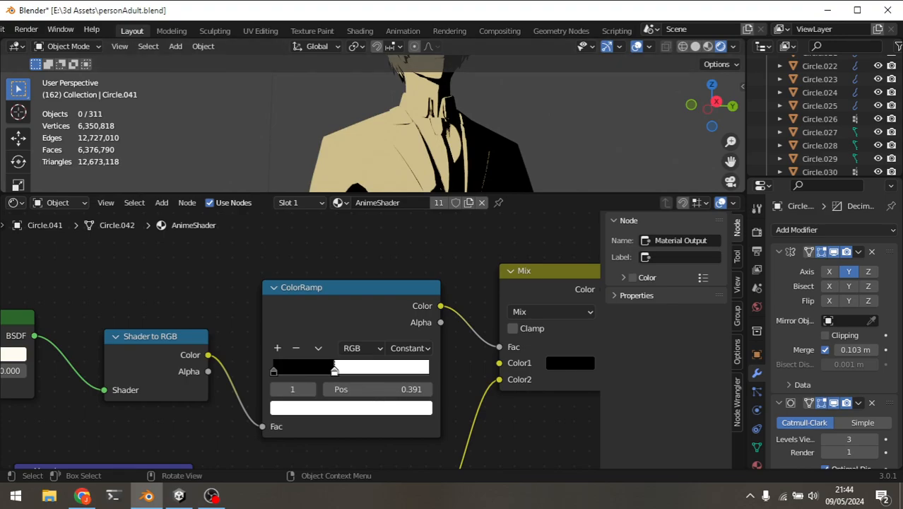
mouse_move(438, 193)
mouse_down()
mouse_move(438, 358)
mouse_move(438, 191)
mouse_up()
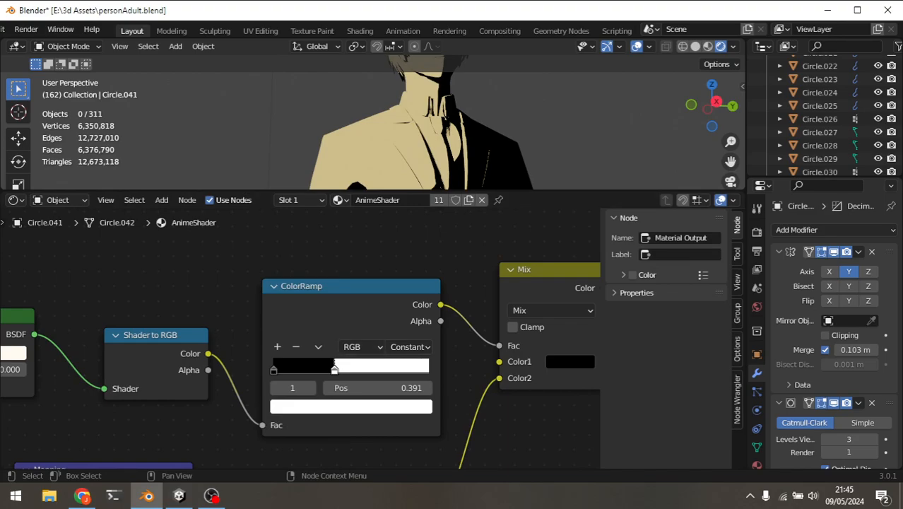
drag(438, 191, 439, 257)
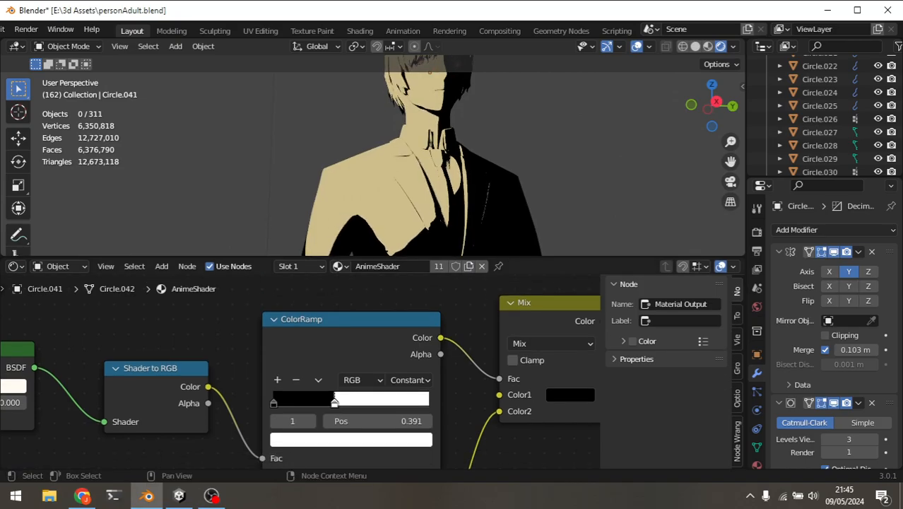
Switch back to Unity and compare the xAnimeShader Ramp node with Blender's ColorRamp, ending with the Ramp node selected.
key(alt+Tab)
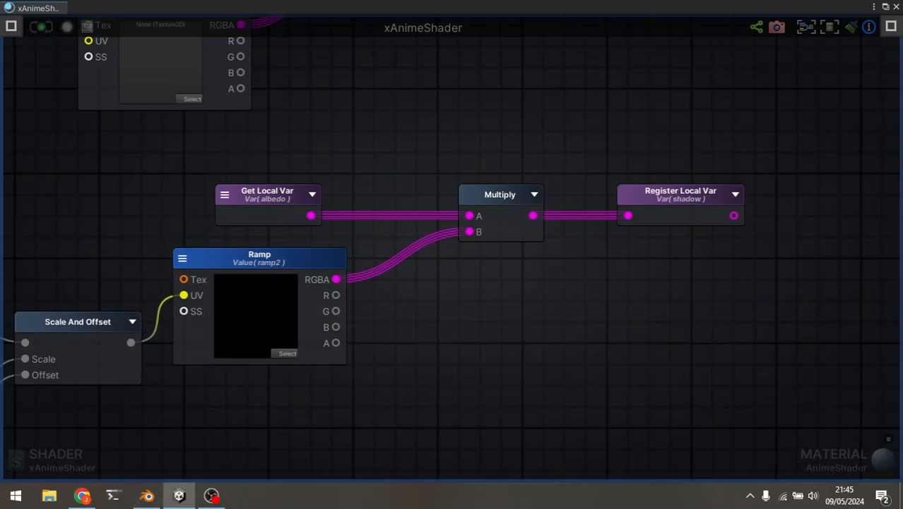
middle_drag(353, 283, 551, 297)
key(alt+Tab)
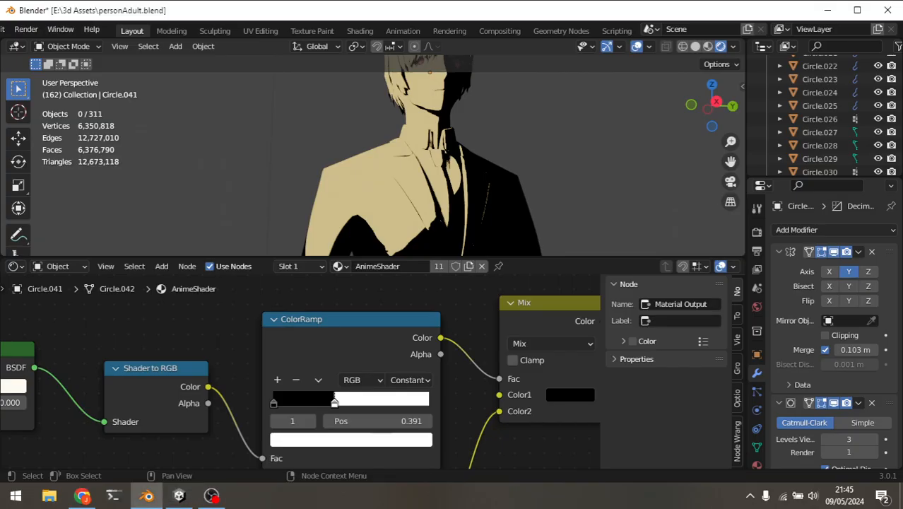
key(alt+Tab)
click(463, 271)
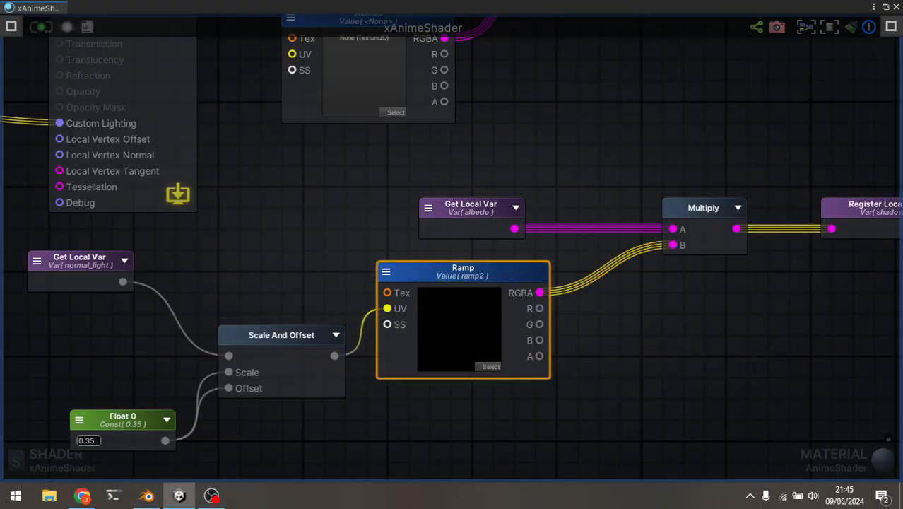
Add a Texture Sample node in the empty area beside the Ramp node.
click(348, 241)
key(space)
text(text)
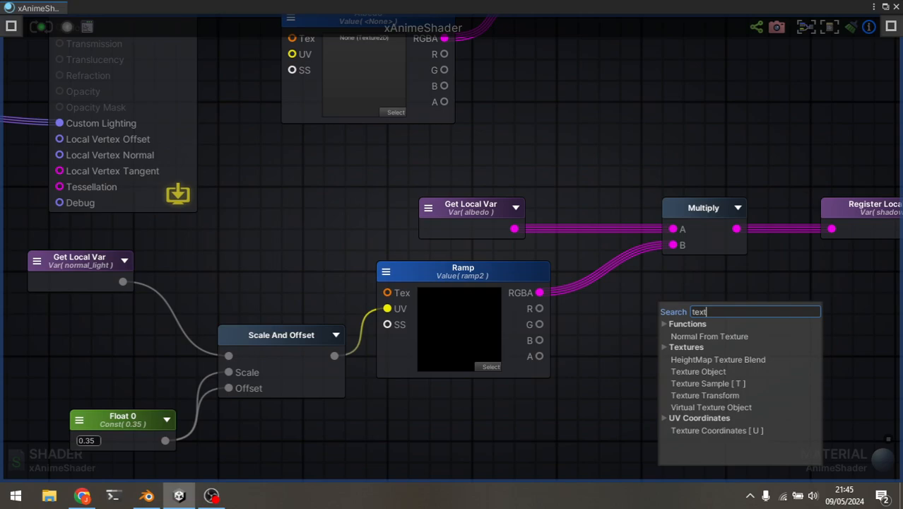
click(708, 384)
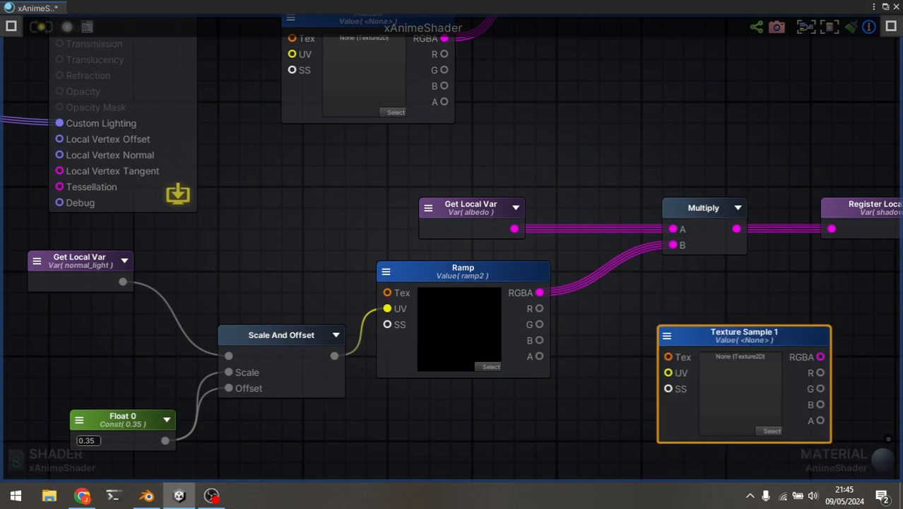
Search the textures for "ramp", preview ramp3, and assign ramp2 to the new Texture Sample node.
click(772, 431)
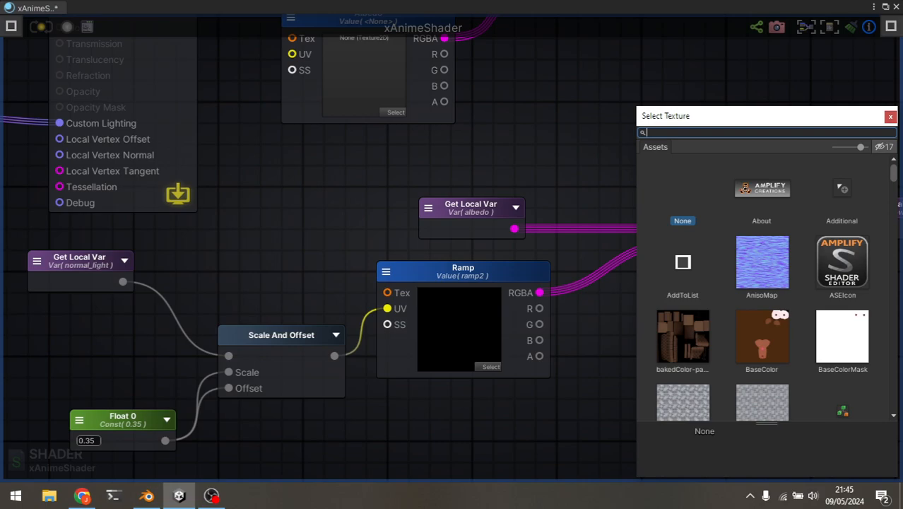
text(color)
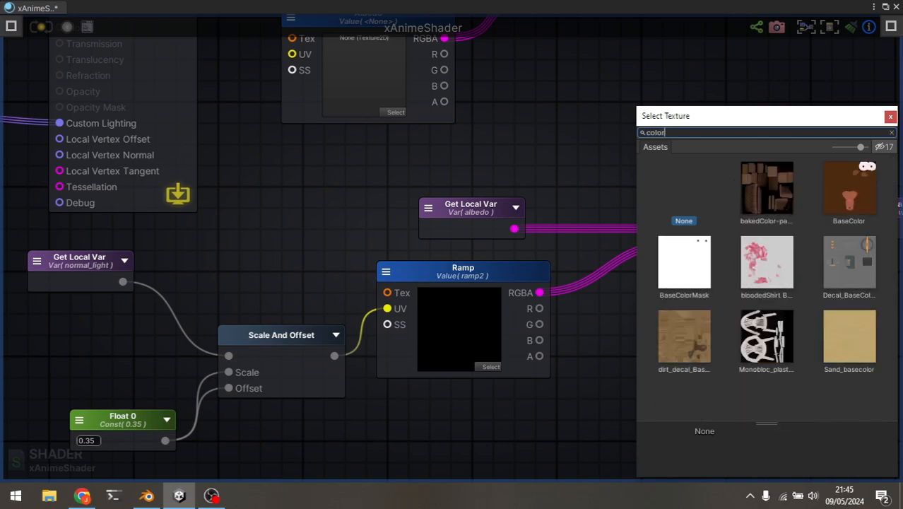
key(ctrl+a)
text(ramp)
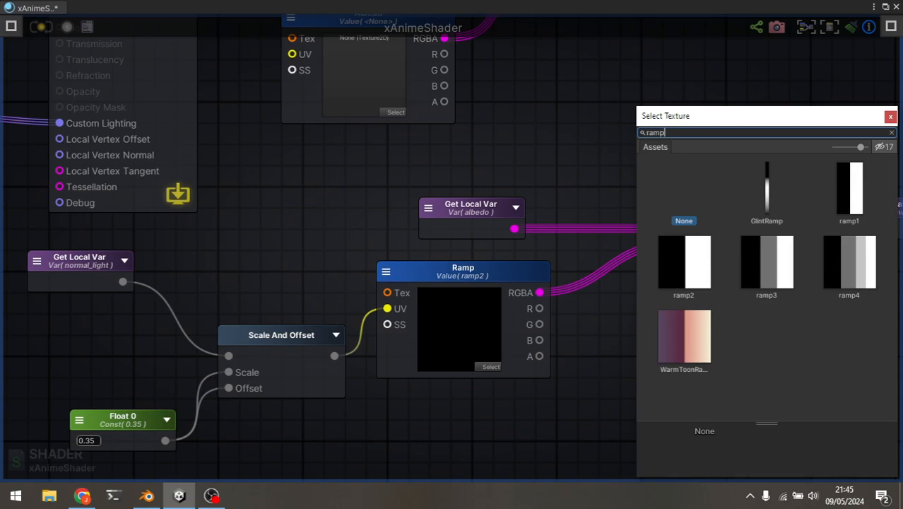
click(684, 263)
click(767, 263)
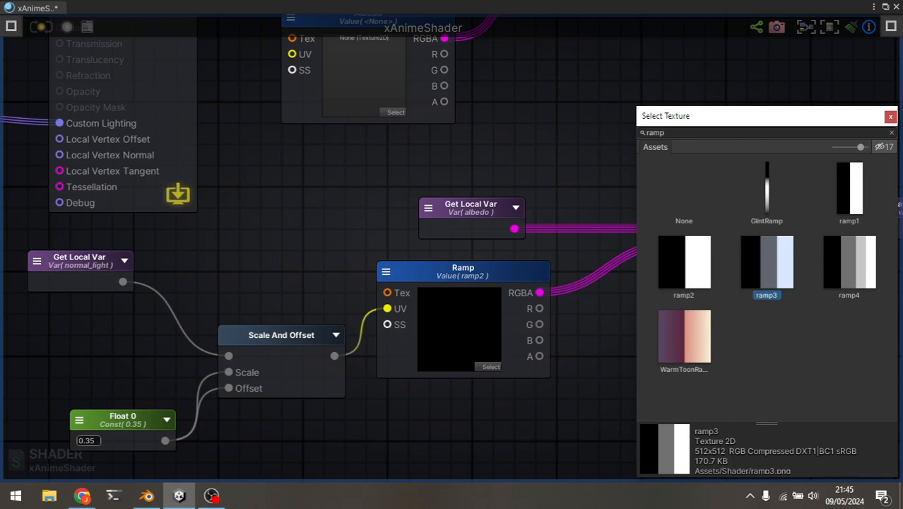
click(684, 263)
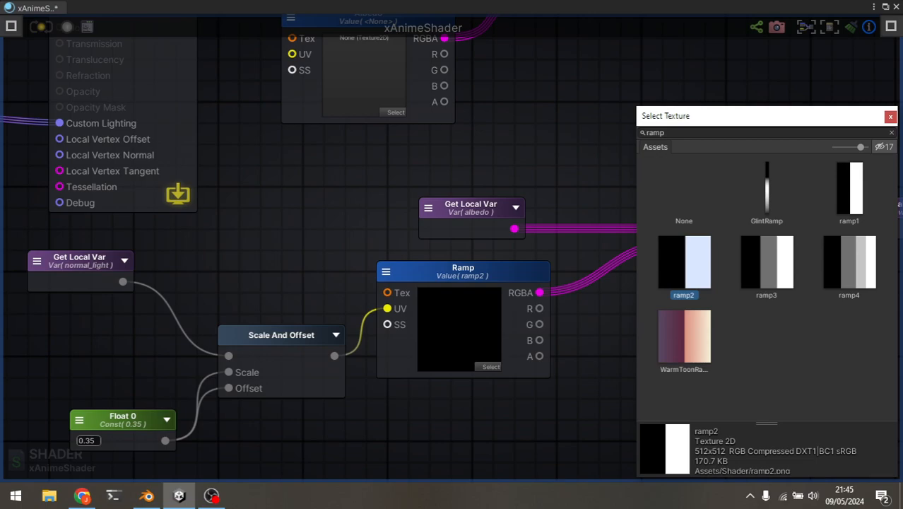
click(890, 115)
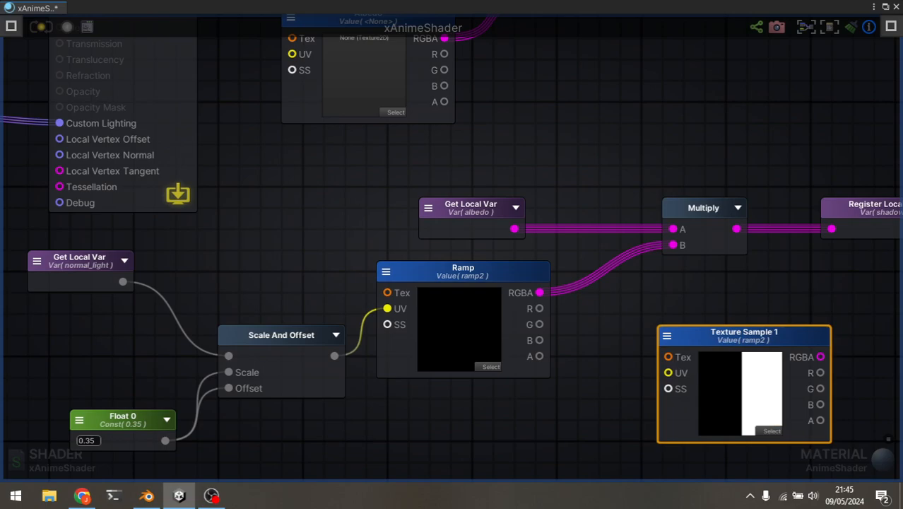
Delete the demonstration Texture Sample node from the graph.
drag(744, 336, 707, 314)
key(Delete)
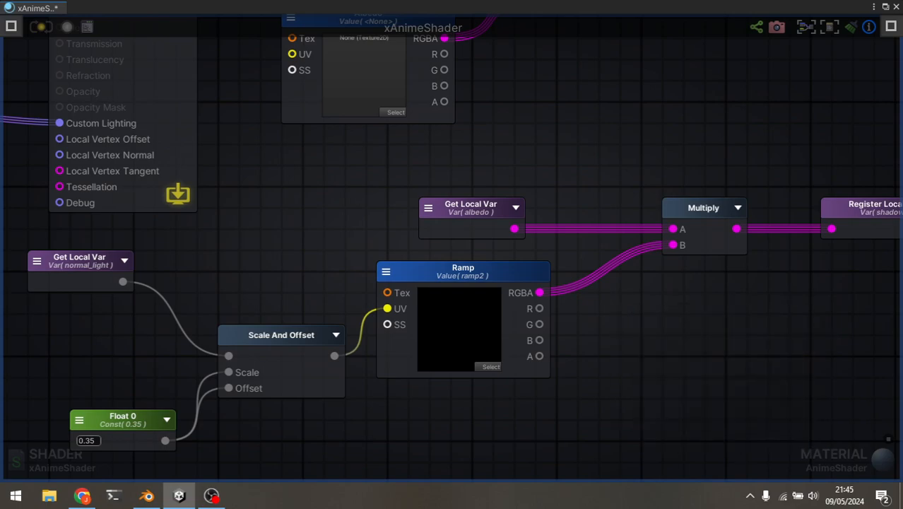
Compare how Unity's Multiply node combines albedo and Ramp into the shadow variable with Blender's ColorRamp and Mix nodes.
key(alt+Tab)
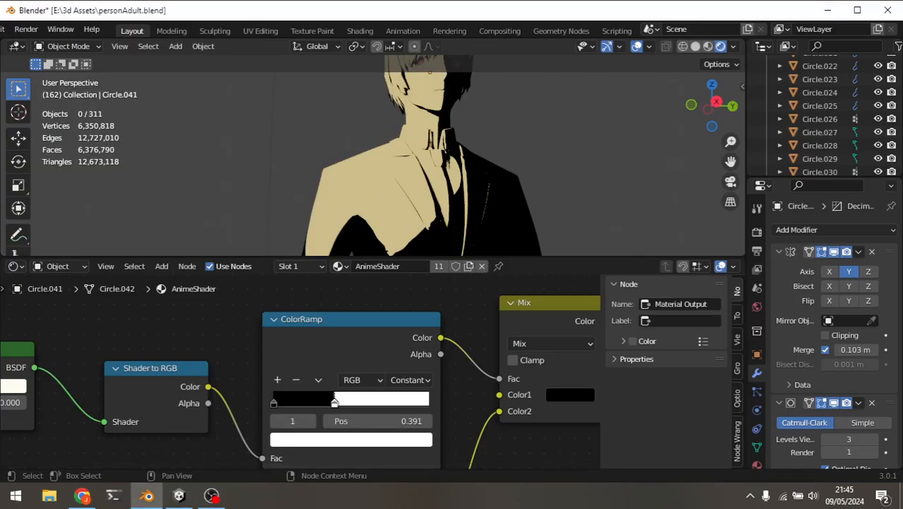
key(alt+Tab)
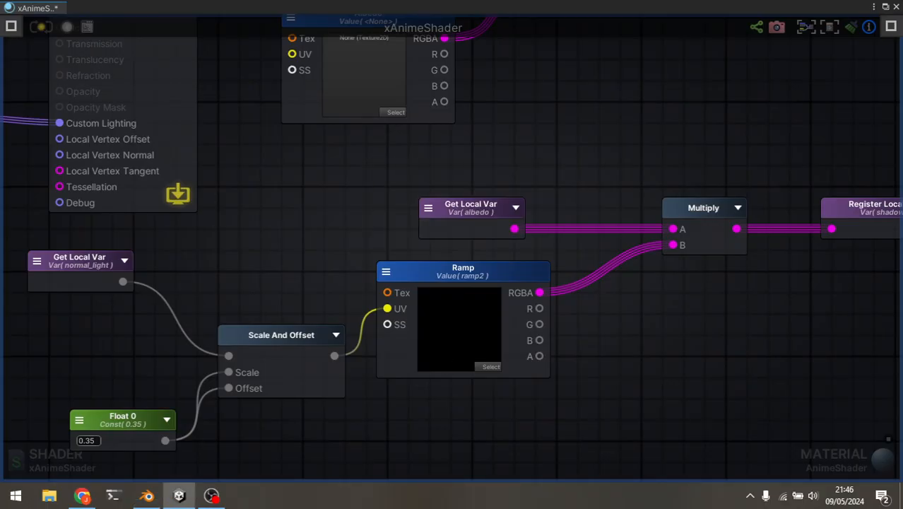
middle_drag(601, 318, 561, 341)
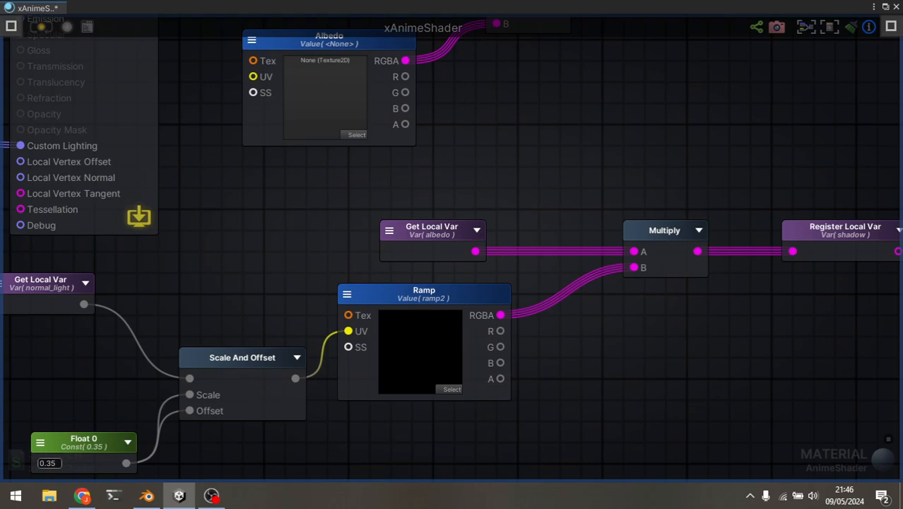
middle_drag(562, 304, 462, 341)
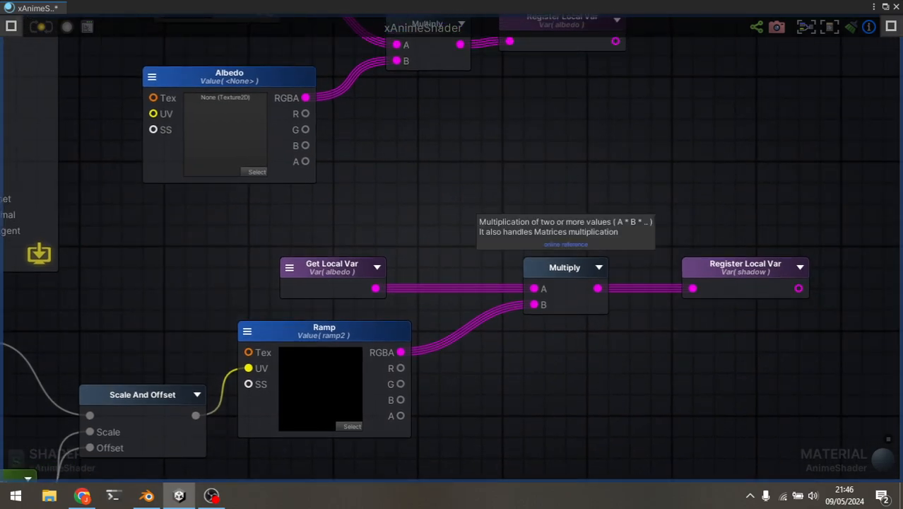
middle_drag(551, 205, 515, 205)
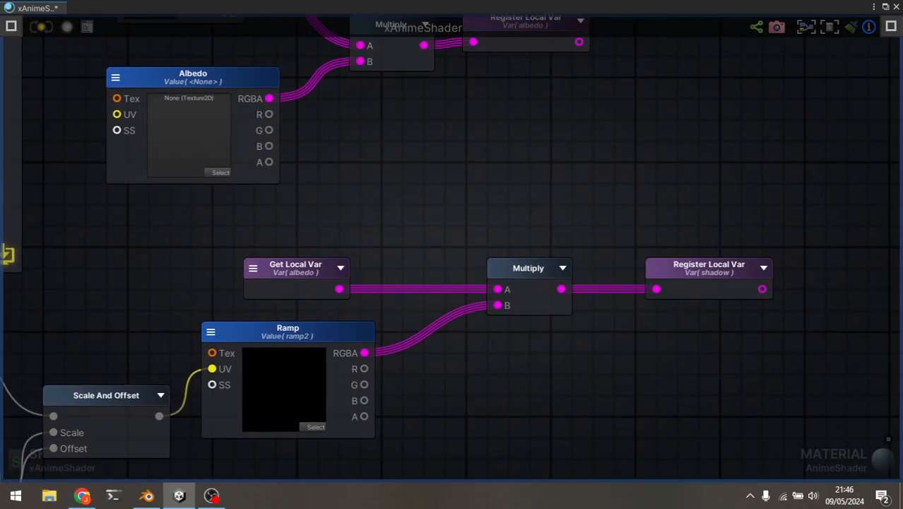
scroll(756, 474, down, 3)
middle_drag(528, 403, 509, 340)
key(alt+Tab)
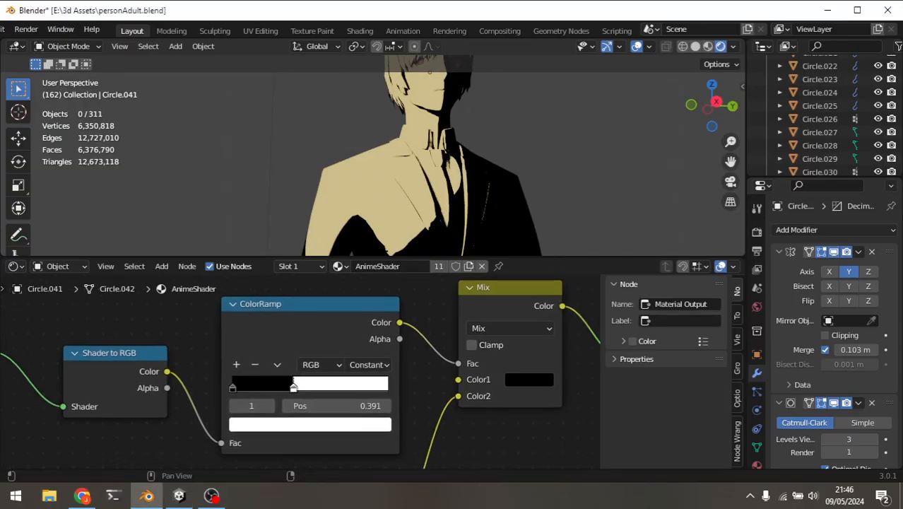
Examine how the Skin texture feeds the Mix node in the AnimeShader graph, and select the Mix node.
middle_drag(346, 438, 374, 286)
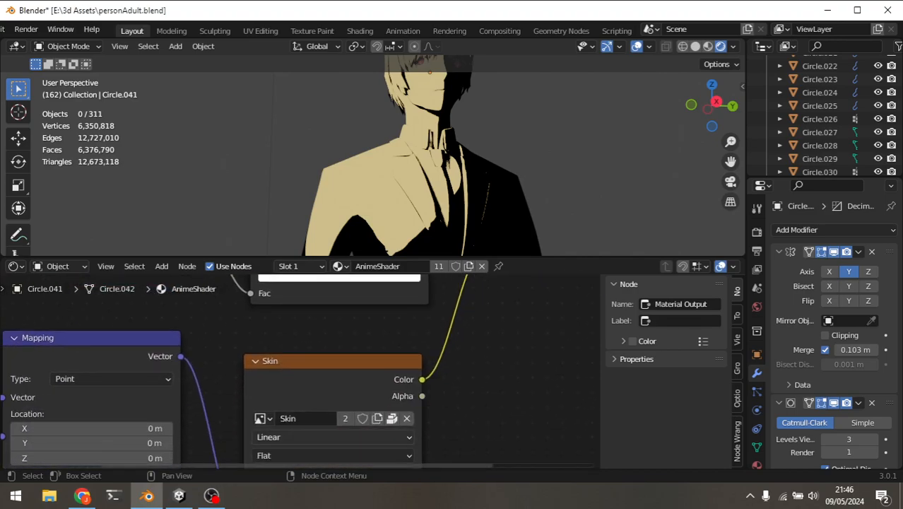
scroll(368, 407, down, 4)
middle_drag(369, 406, 406, 330)
middle_drag(398, 290, 320, 465)
scroll(315, 381, up, 2)
click(487, 311)
Switch to Unity and examine how Tint and Albedo are multiplied into the albedo variable.
key(alt+Tab)
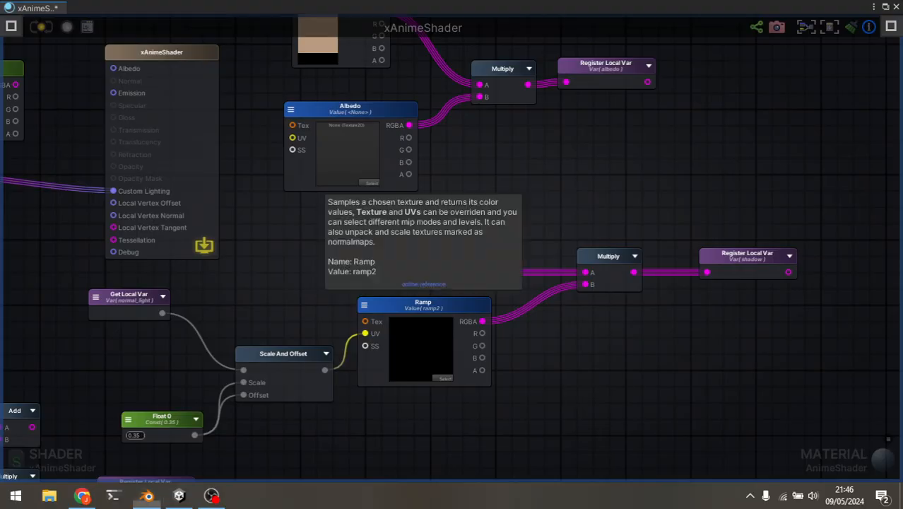
middle_drag(495, 180, 495, 323)
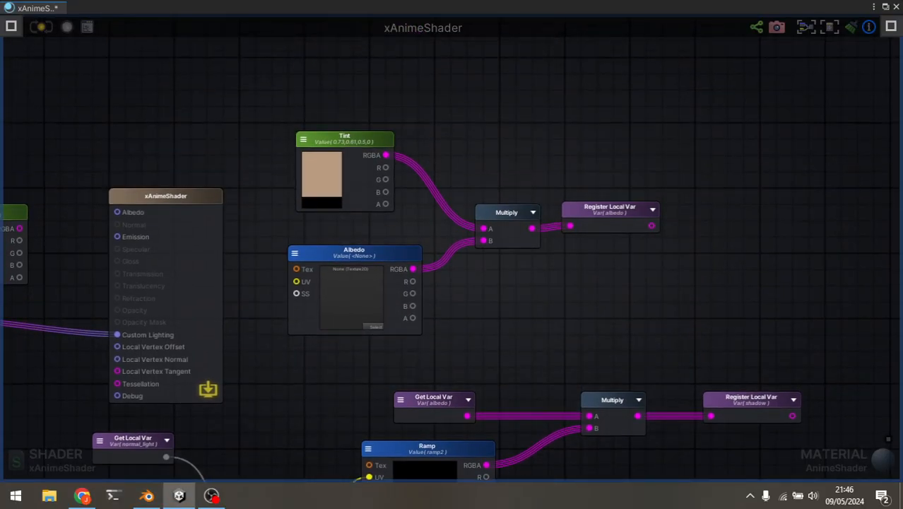
middle_drag(494, 374, 498, 340)
scroll(499, 339, down, 3)
scroll(498, 340, up, 6)
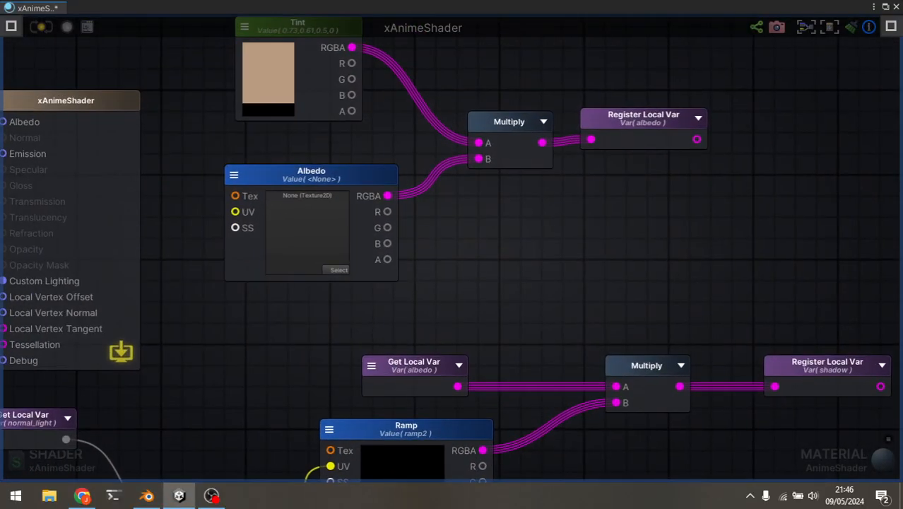
middle_drag(498, 304, 504, 319)
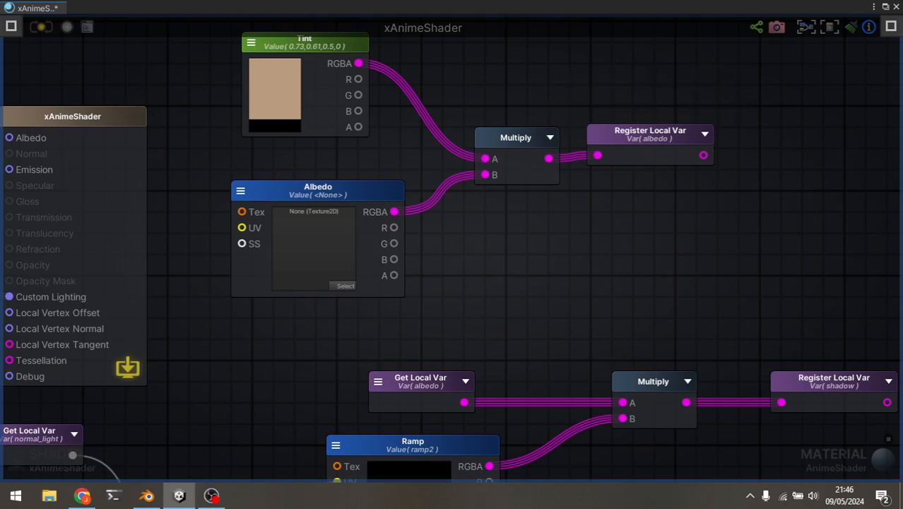
Compare the character's shaded face in Blender with the colour of the Tint node in Unity's xAnimeShader graph.
key(alt+Tab)
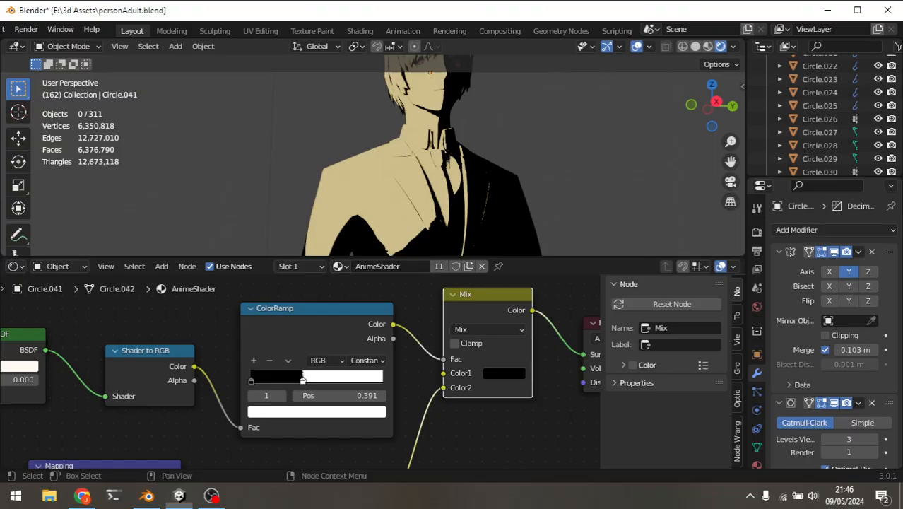
click(429, 96)
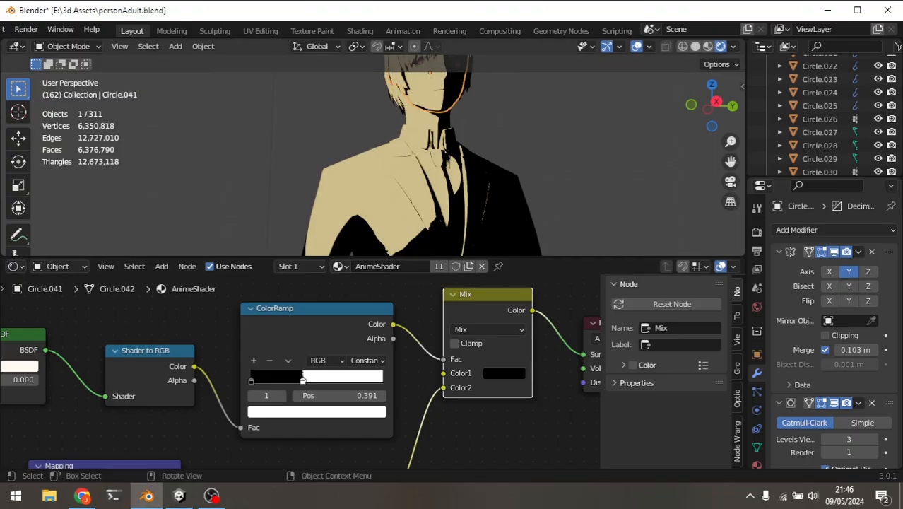
key(alt+Tab)
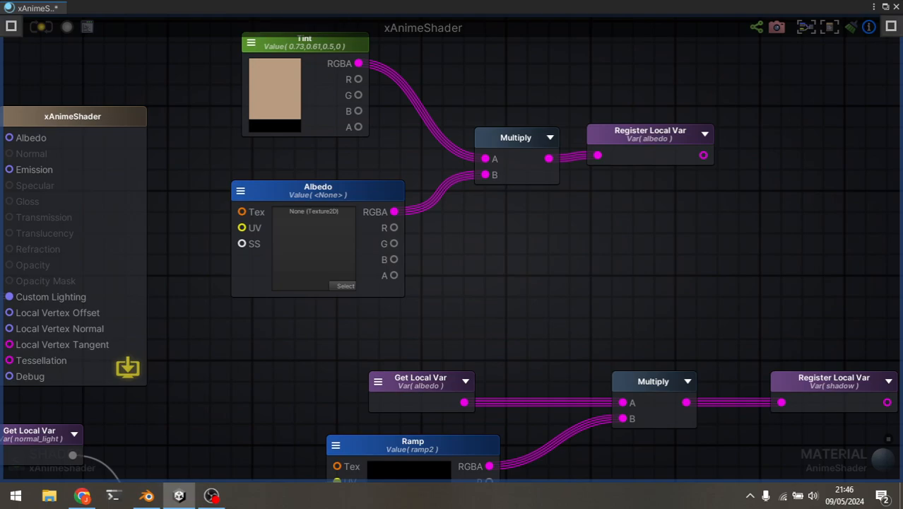
click(275, 89)
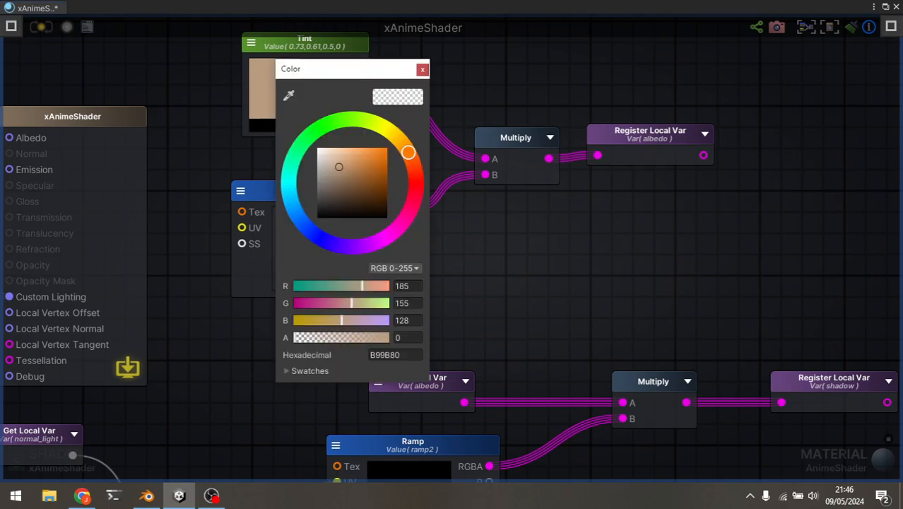
key(Escape)
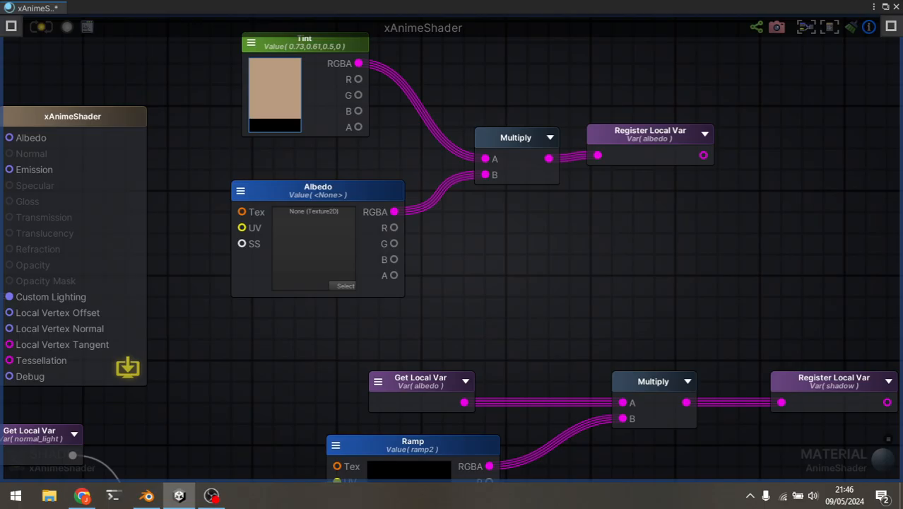
click(147, 495)
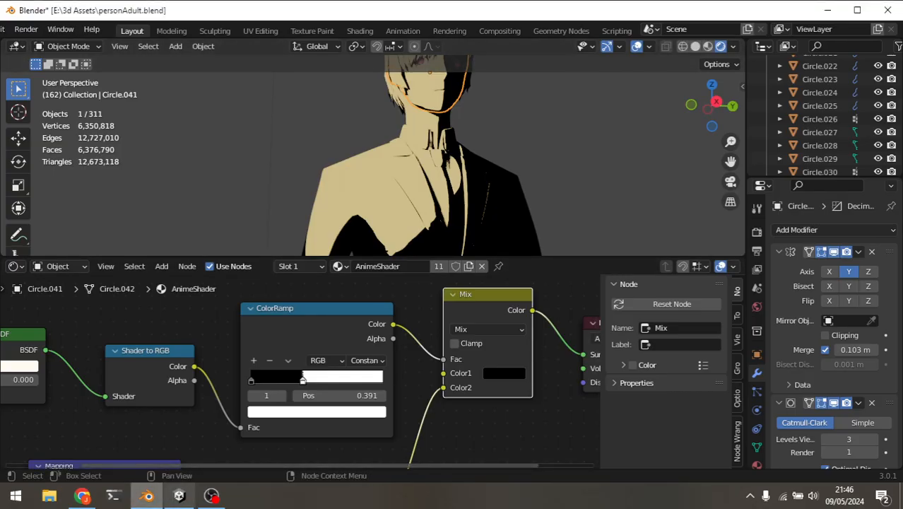
click(179, 495)
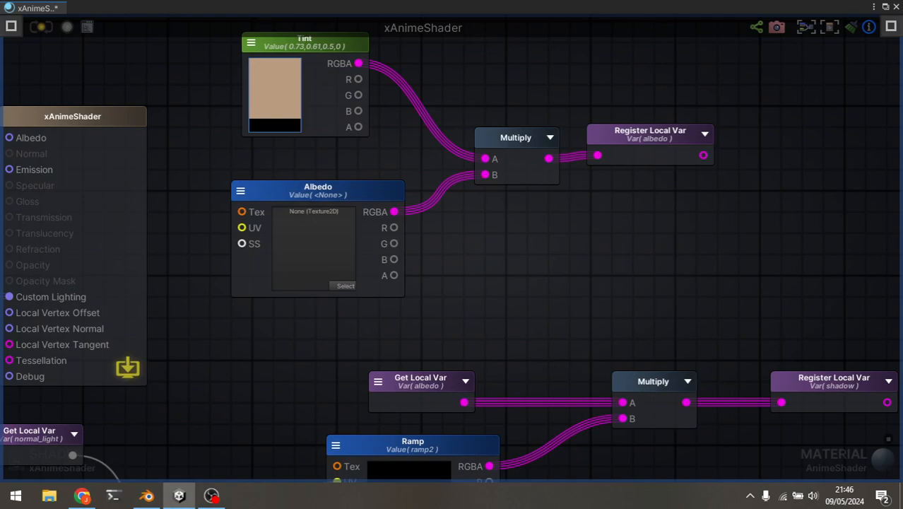
Trace the xAnimeShader graph between the normal_light setup with Dot and Step and the Multiply node that feeds the shadow variable.
middle_drag(523, 311, 457, 210)
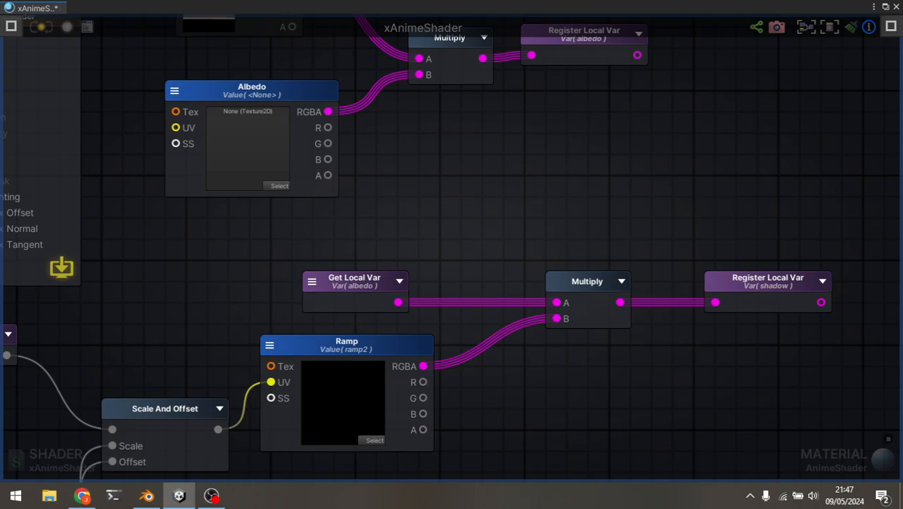
middle_drag(463, 352, 652, 311)
scroll(653, 311, down, 5)
scroll(558, 300, up, 5)
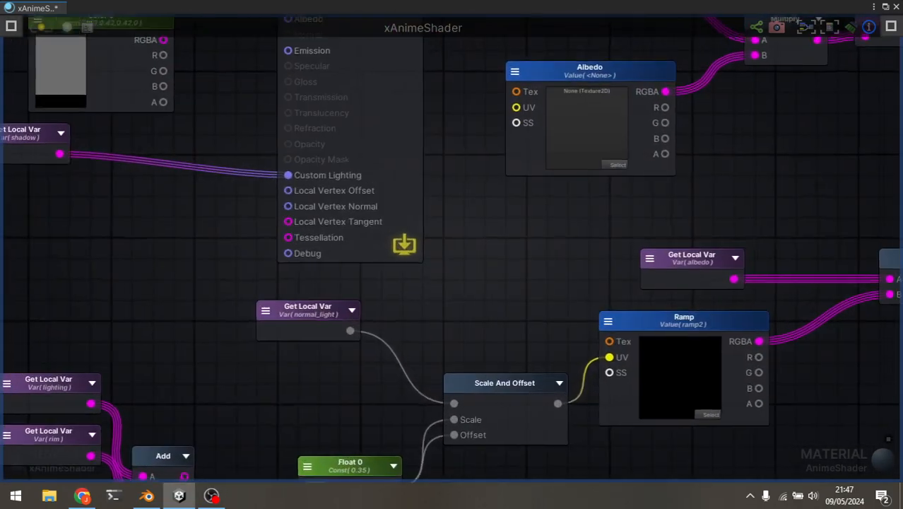
middle_drag(559, 300, 594, 291)
middle_drag(297, 184, 651, 372)
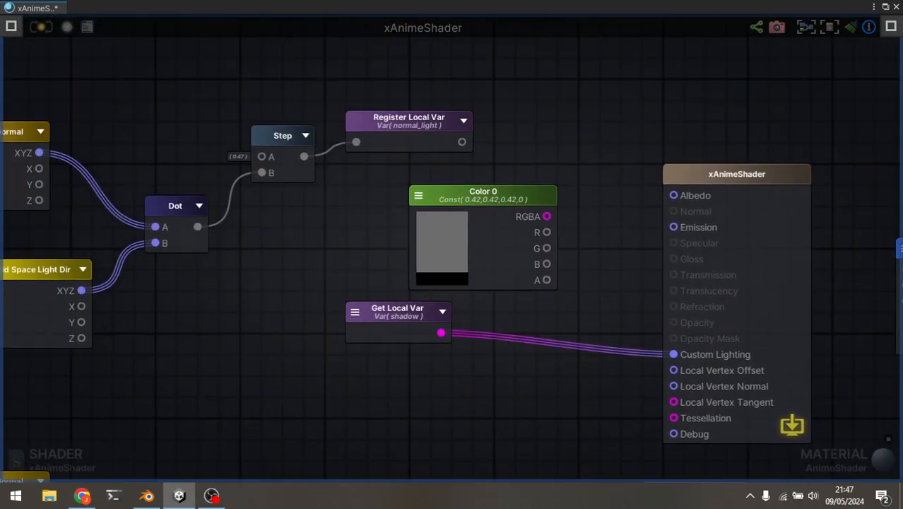
middle_drag(453, 283, 538, 282)
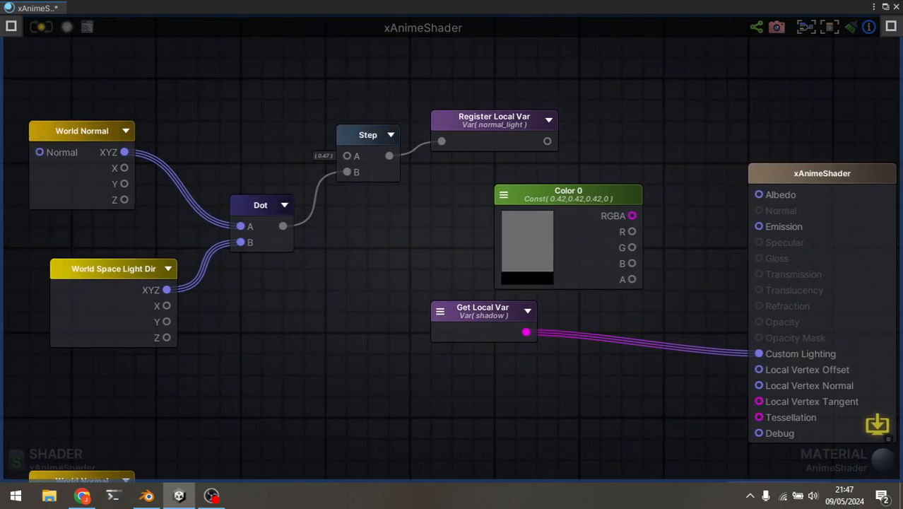
middle_drag(632, 288, 439, 240)
scroll(440, 240, down, 5)
middle_drag(789, 304, 591, 301)
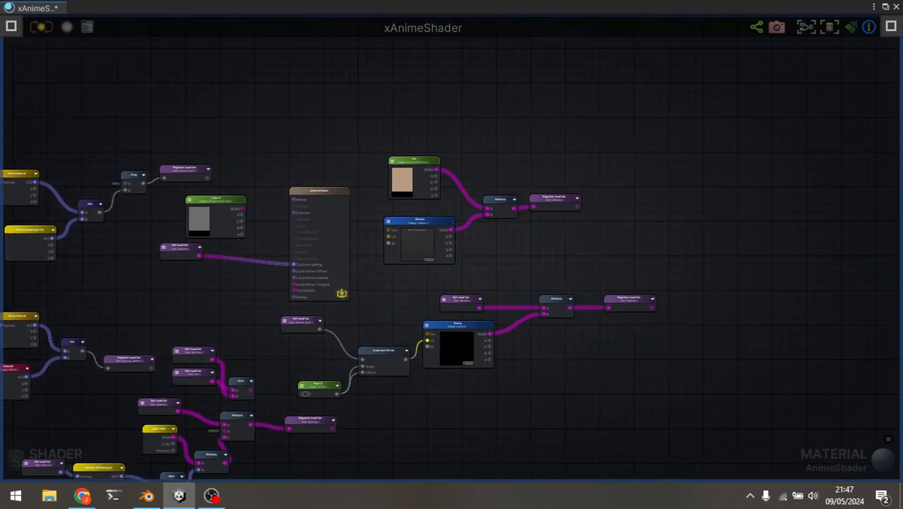
scroll(591, 301, up, 5)
middle_drag(515, 254, 452, 235)
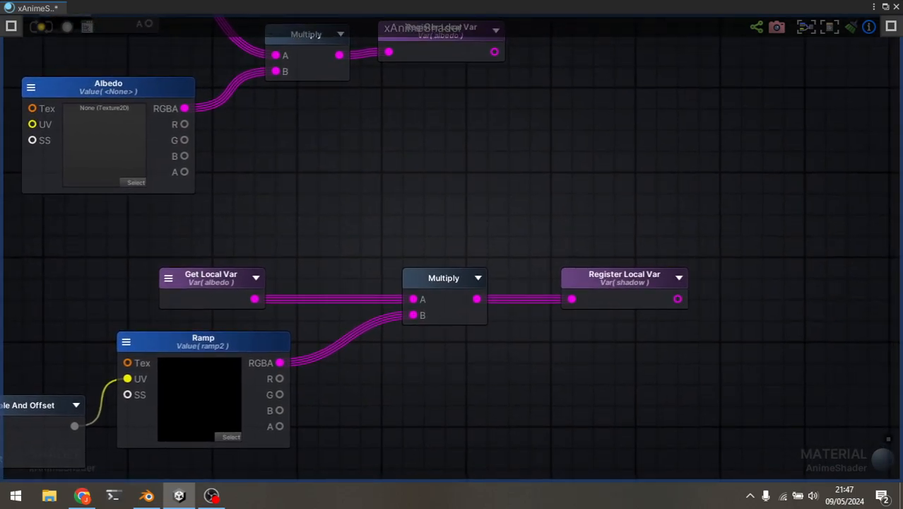
Switch to Blender, enlarge the node editor to show the whole AnimeShader graph, and select the Diffuse BSDF node.
key(alt+Tab)
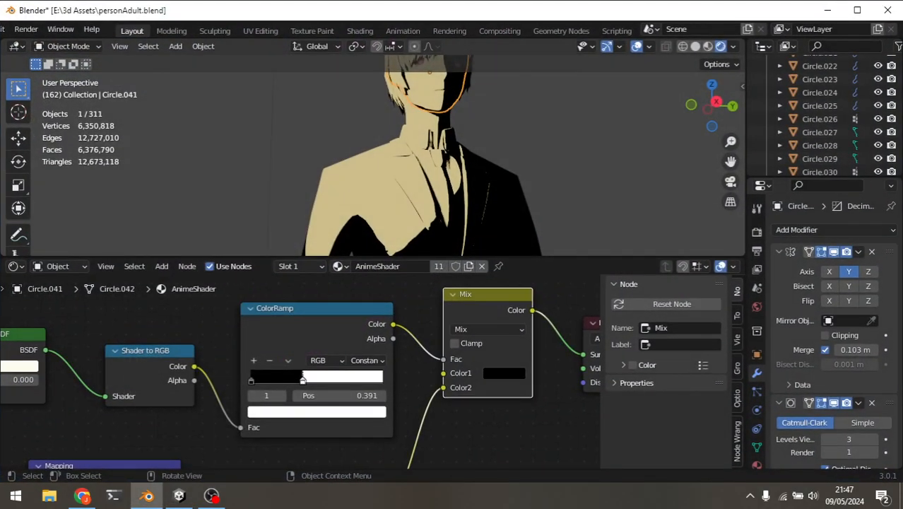
scroll(368, 346, down, 3)
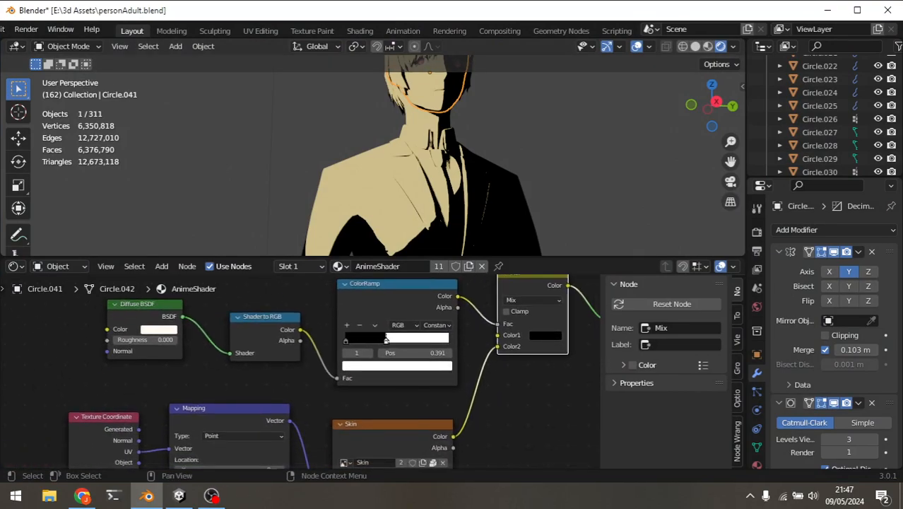
drag(368, 257, 368, 92)
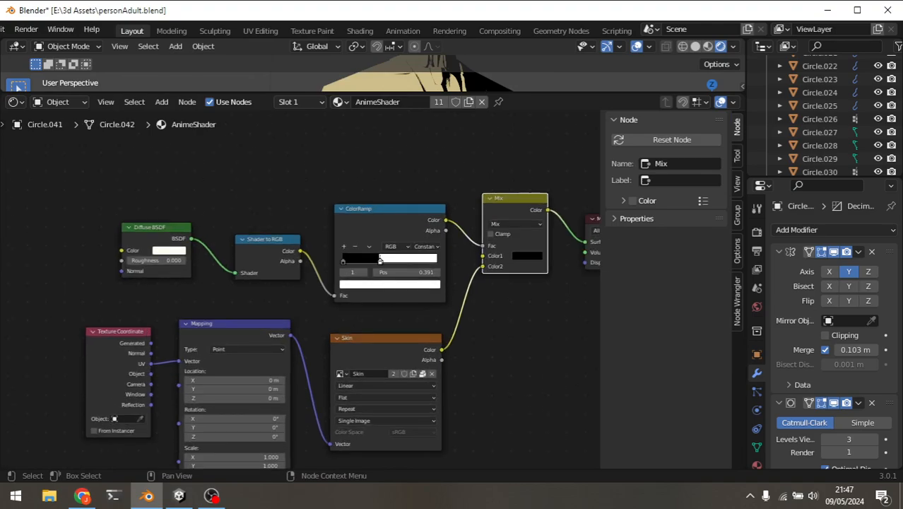
scroll(318, 325, up, 1)
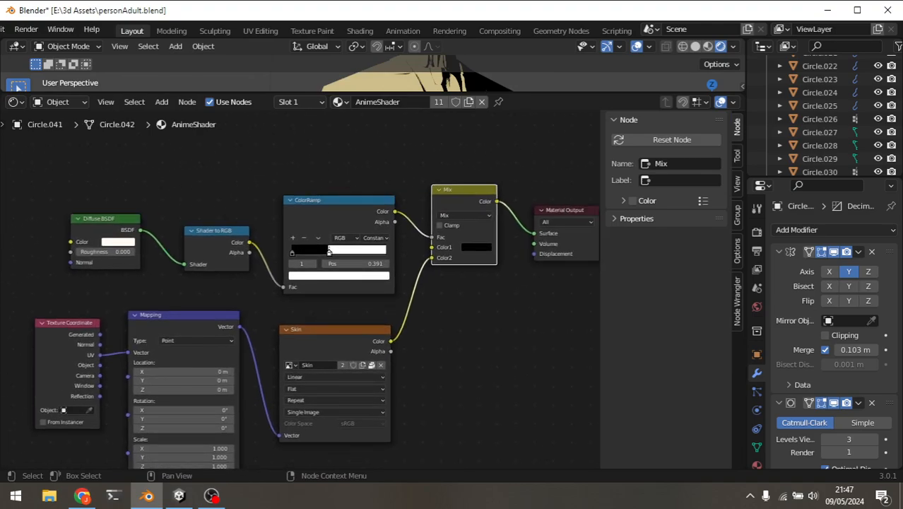
click(104, 219)
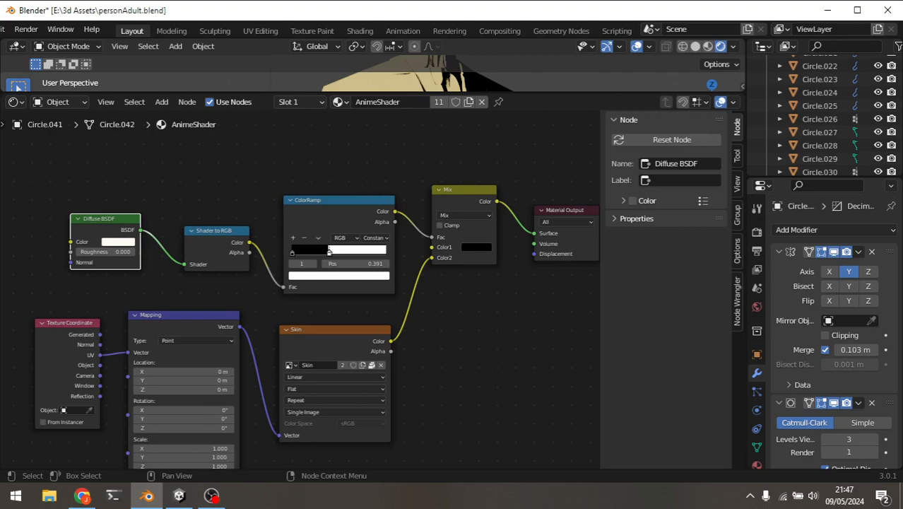
middle_drag(526, 211, 507, 230)
Switch to Unity and follow the graph from the Ramp node back to the World Normal, World Space Light Dir and Dot nodes.
key(alt+Tab)
scroll(453, 236, down, 5)
scroll(412, 243, down, 1)
scroll(507, 230, up, 7)
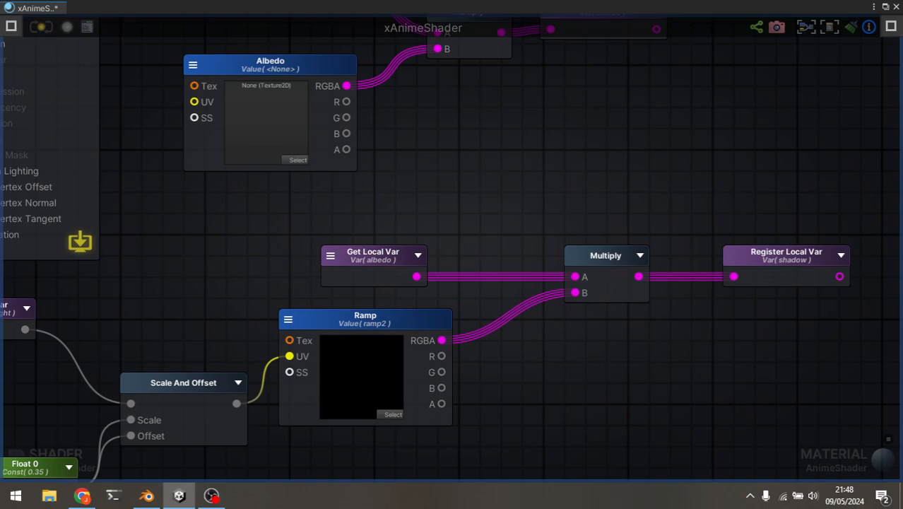
scroll(459, 223, down, 5)
scroll(452, 243, up, 3)
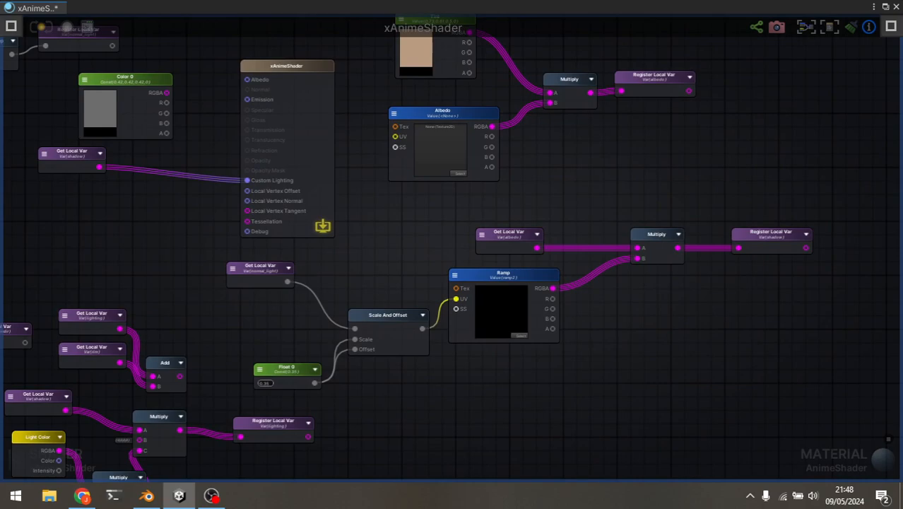
middle_drag(453, 244, 470, 294)
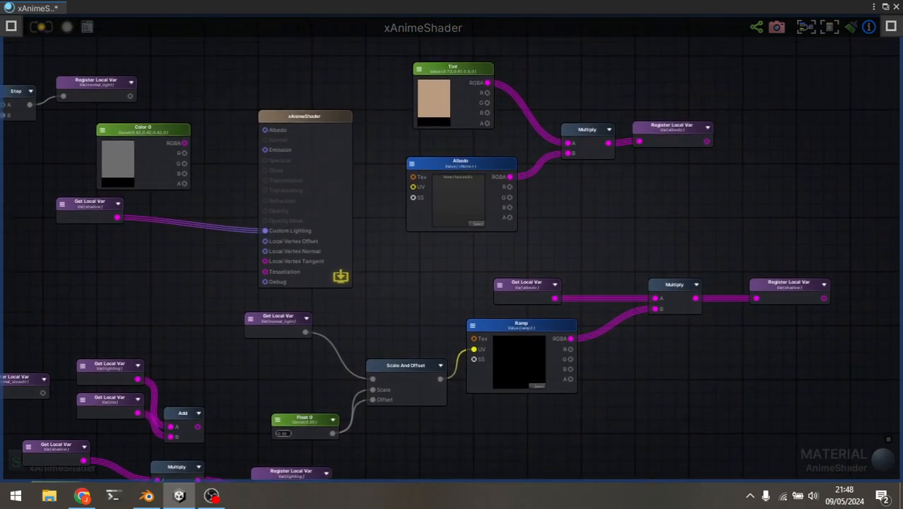
middle_drag(297, 245, 557, 250)
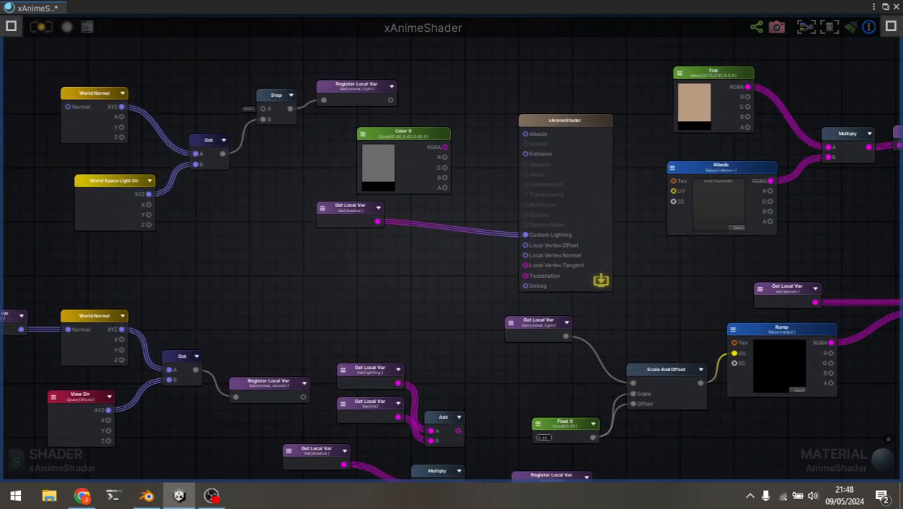
middle_drag(424, 250, 771, 374)
scroll(770, 375, up, 3)
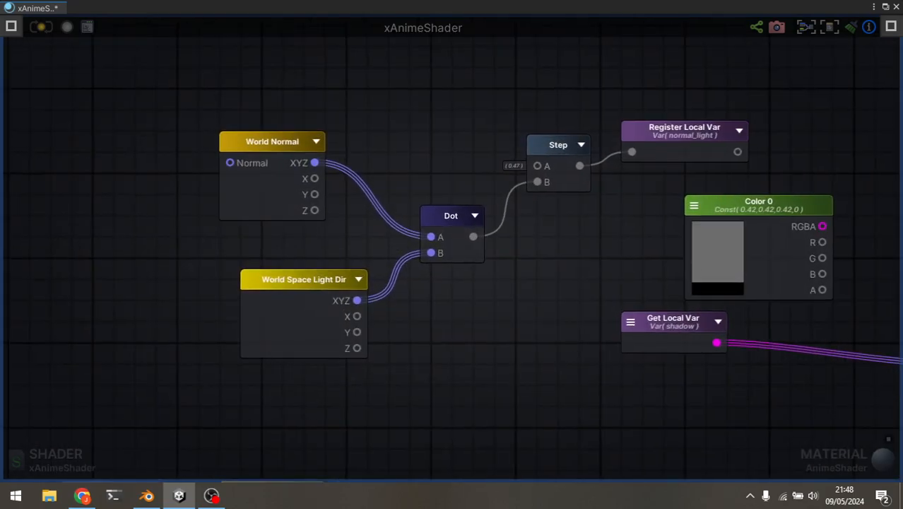
Examine how normal_light passes through Scale And Offset and Ramp, combines with albedo, and reaches Custom Lighting as the shadow variable.
middle_drag(558, 146, 400, 157)
scroll(432, 327, down, 1)
middle_drag(432, 327, 149, 169)
middle_drag(636, 282, 594, 240)
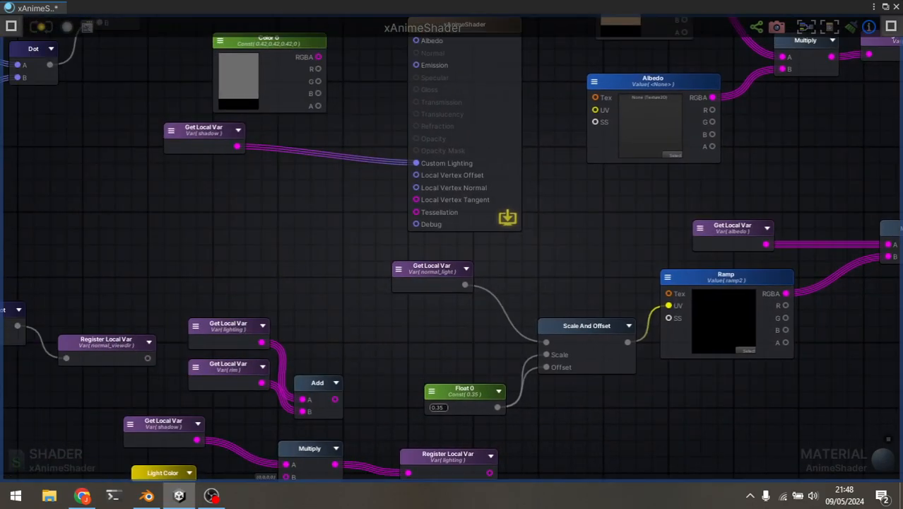
middle_drag(290, 147, 325, 172)
scroll(325, 172, up, 1)
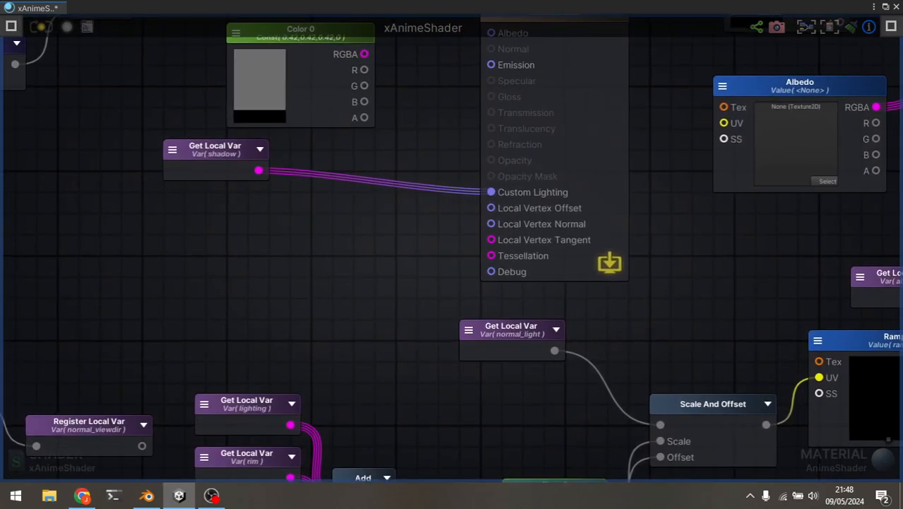
middle_drag(841, 153, 562, 214)
scroll(563, 213, down, 10)
scroll(721, 253, up, 8)
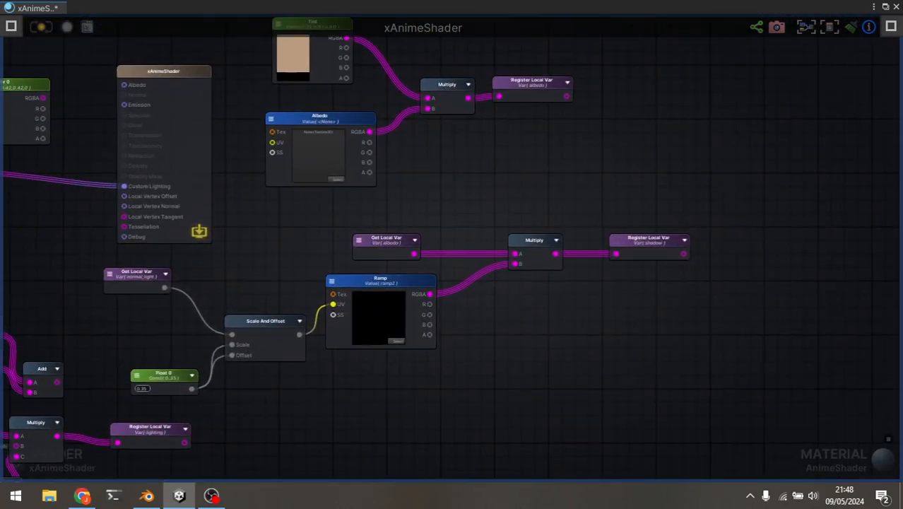
middle_drag(721, 253, 819, 277)
drag(780, 278, 838, 252)
key(Escape)
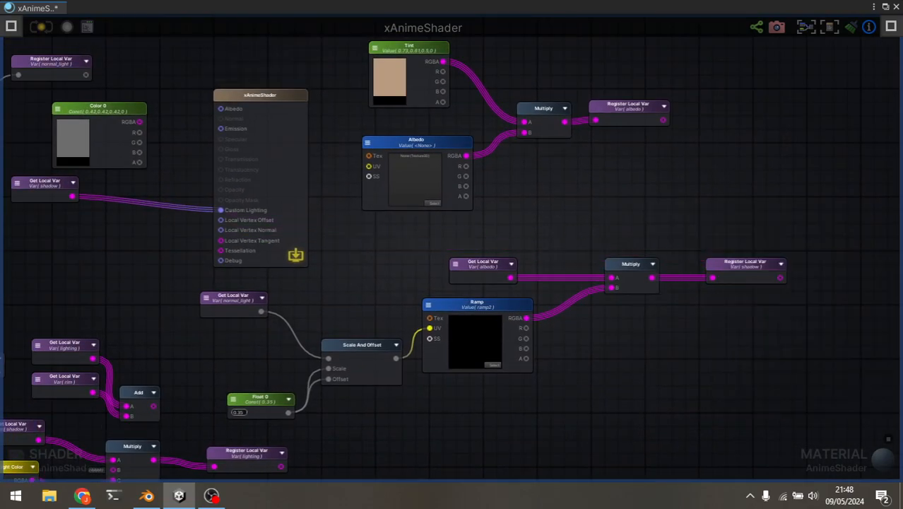
Compare Unity's xAnimeShader output node and its Custom Lighting input with Blender's Material Output node.
middle_drag(396, 240, 571, 283)
scroll(455, 197, up, 4)
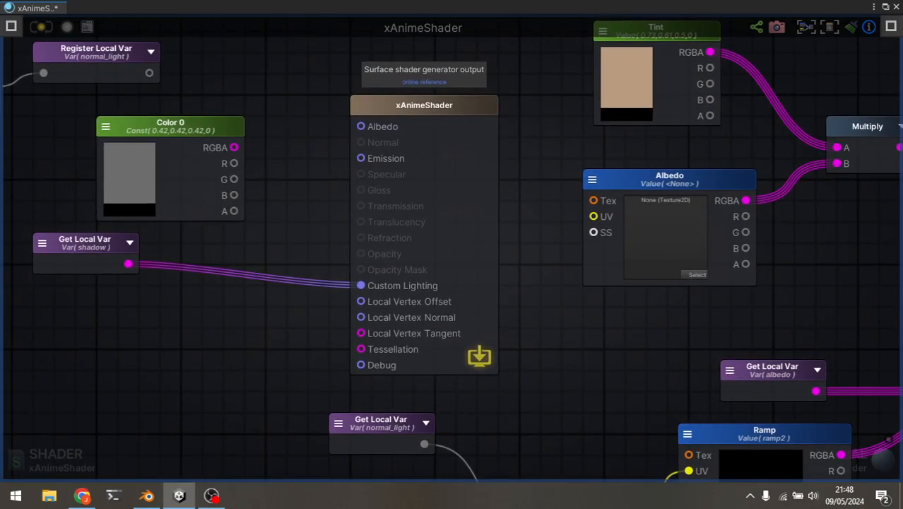
key(alt+Tab)
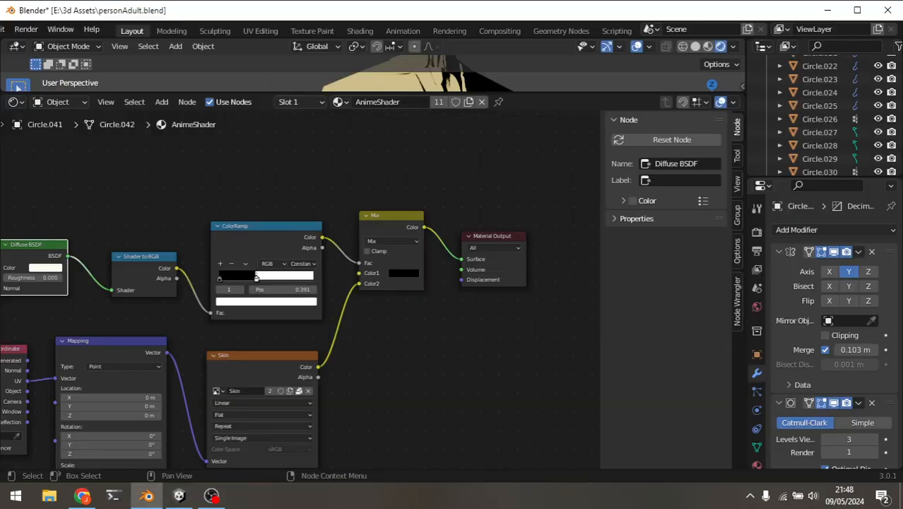
key(alt+Tab)
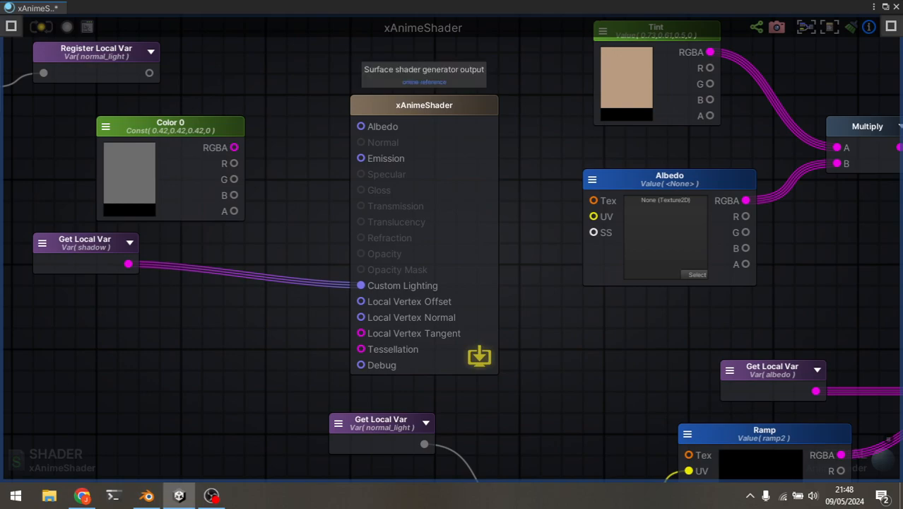
Restore the xAnimeShader graph to a floating window below the scene view and show the Step node's properties.
key(alt+Tab)
key(alt+Tab)
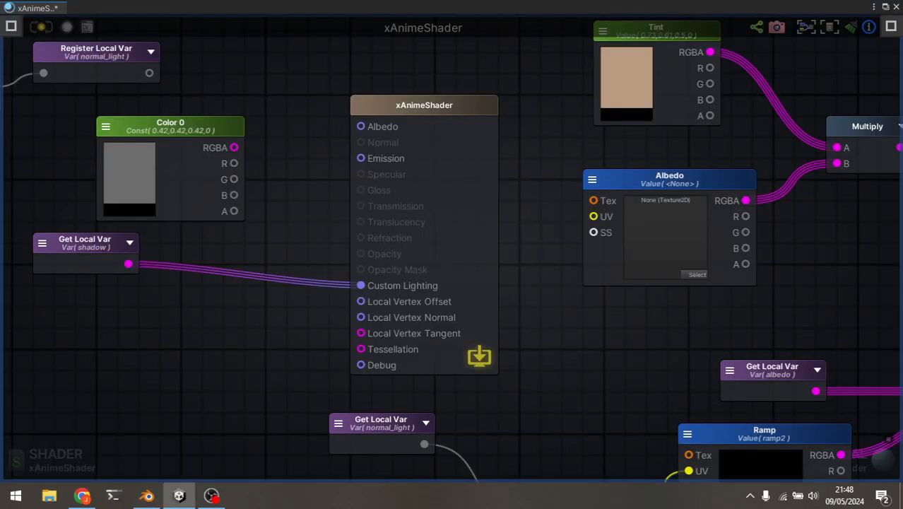
click(438, 212)
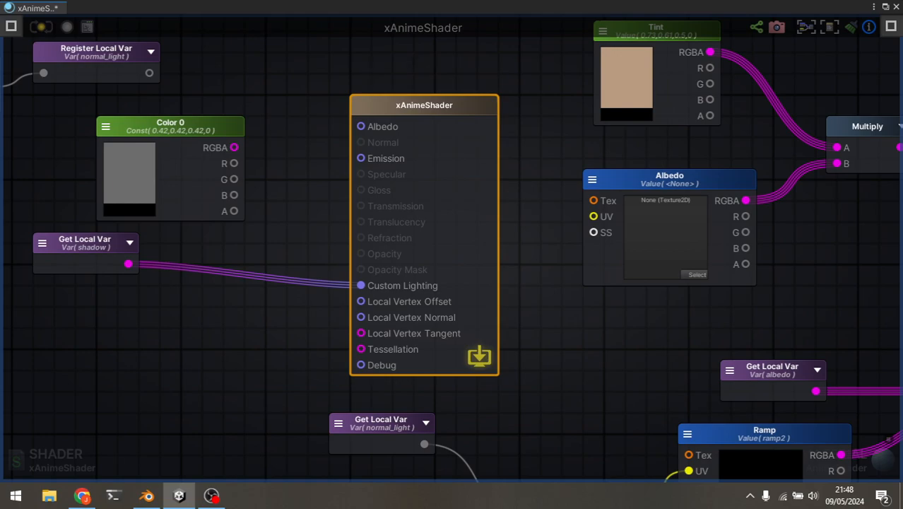
click(885, 6)
drag(467, 116, 544, 362)
drag(525, 229, 521, 324)
drag(519, 364, 590, 293)
scroll(578, 396, down, 5)
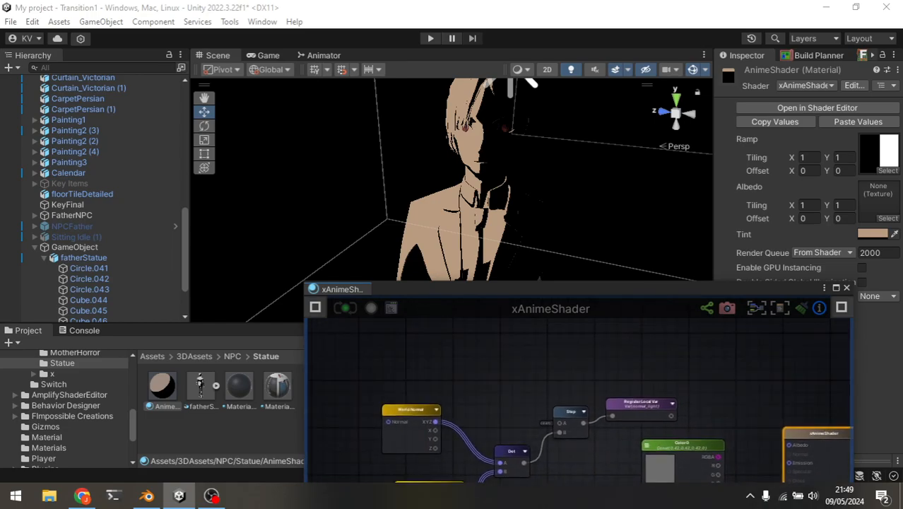
scroll(573, 434, up, 5)
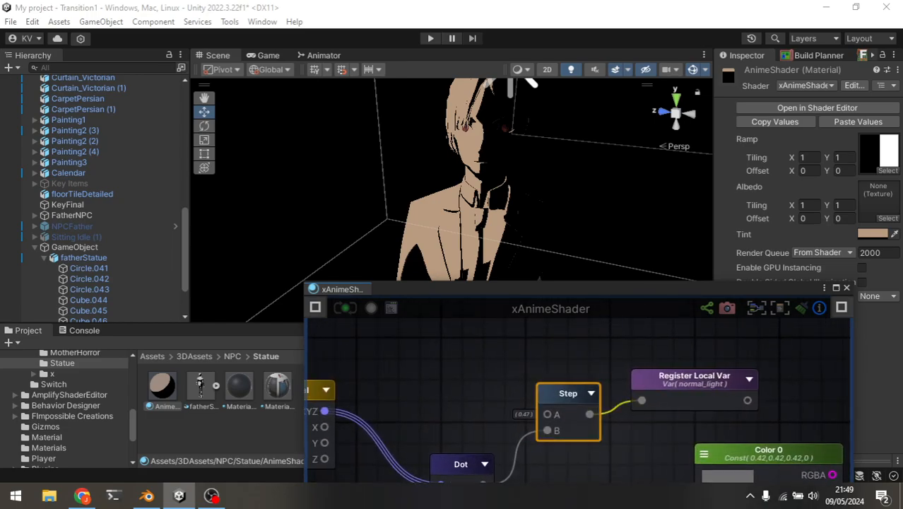
click(315, 307)
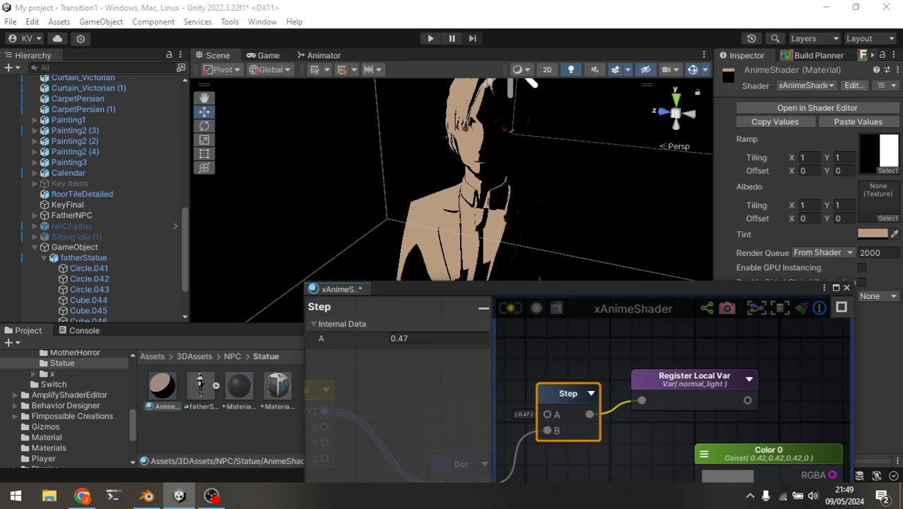
Set the Step node's A value to 0 and save the shader.
middle_drag(572, 367, 594, 366)
click(417, 338)
key(BackSpace)
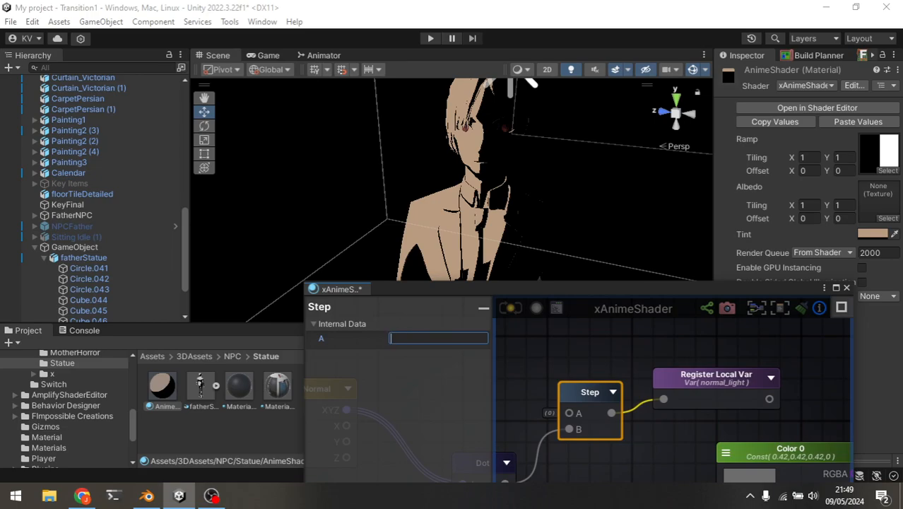
text(0)
click(572, 354)
key(ctrl+s)
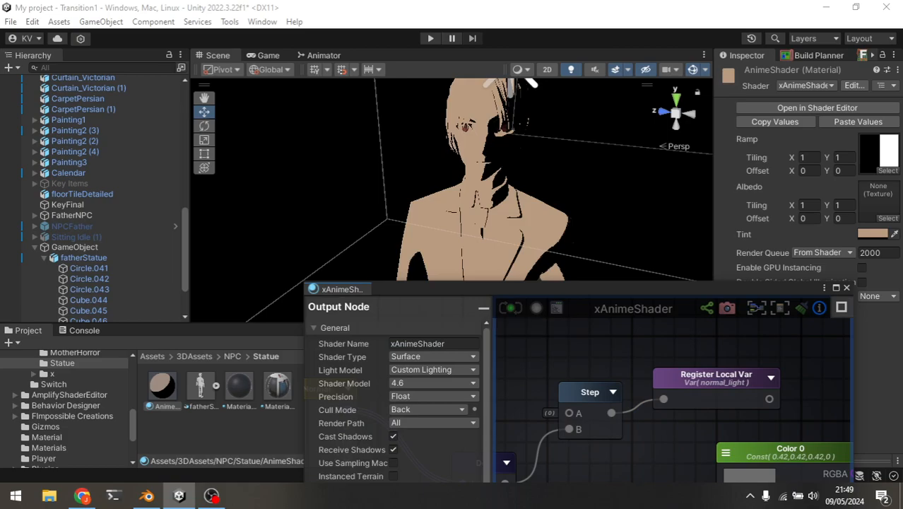
Select the Step node feeding normal_light and set its A value to 0.47.
click(590, 392)
scroll(591, 353, down, 4)
scroll(591, 353, up, 4)
middle_drag(590, 353, 602, 333)
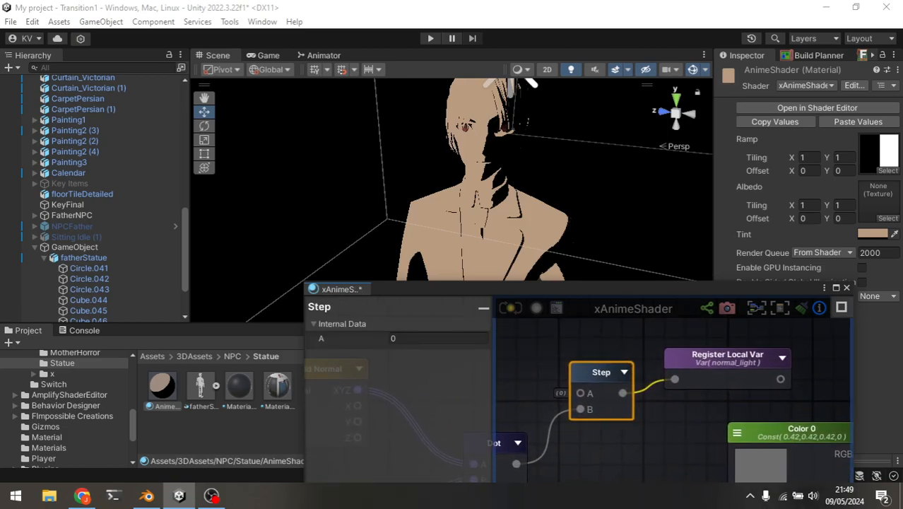
drag(505, 444, 548, 444)
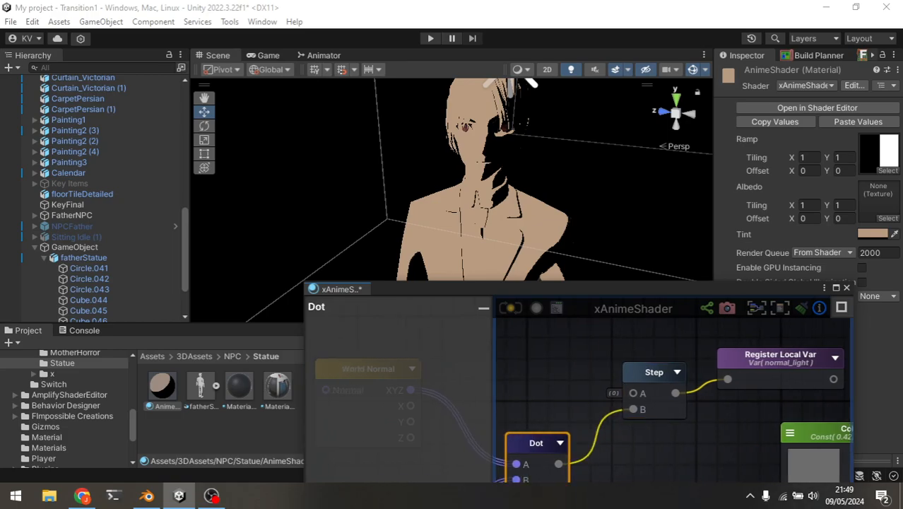
click(653, 375)
click(438, 339)
text(0.47)
click(566, 361)
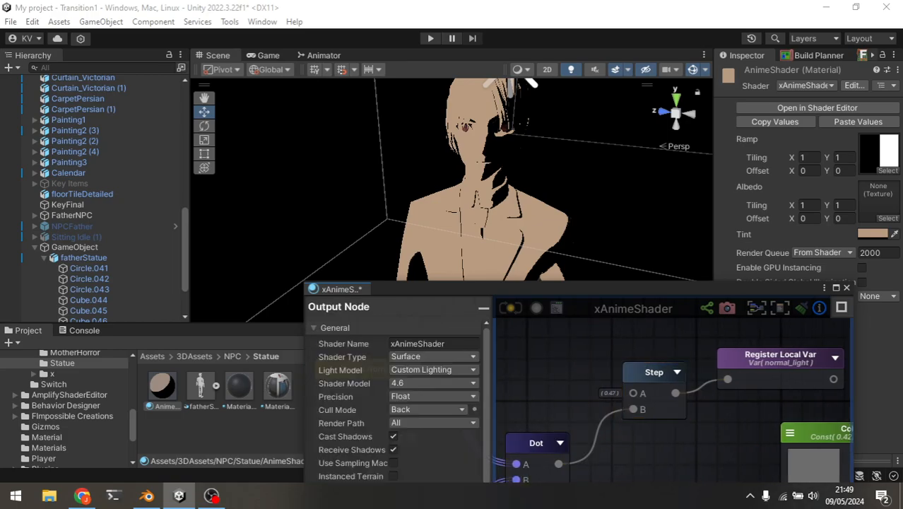
Connect the Dot output directly to the normal_light Register Local Var, bypassing Step, save the shader and inspect the statue.
drag(558, 463, 728, 380)
drag(652, 375, 620, 350)
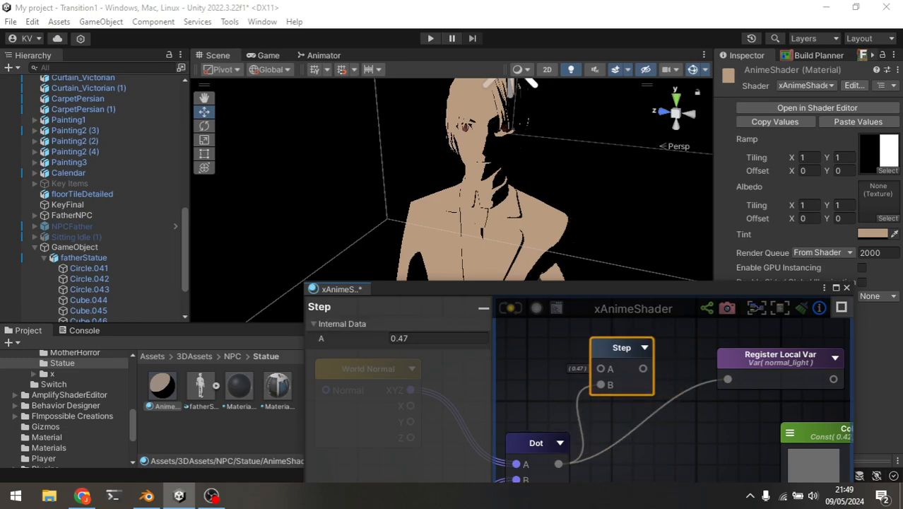
key(ctrl+s)
middle_drag(498, 230, 390, 204)
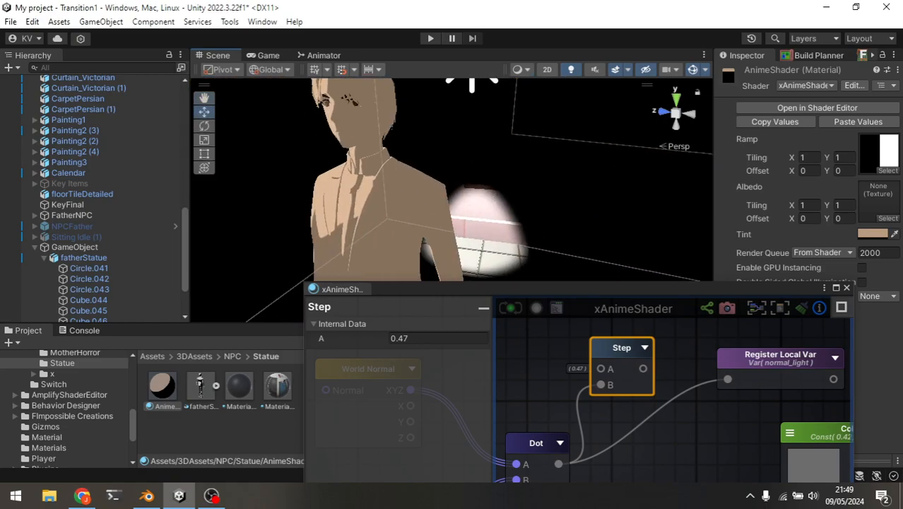
scroll(631, 363, down, 4)
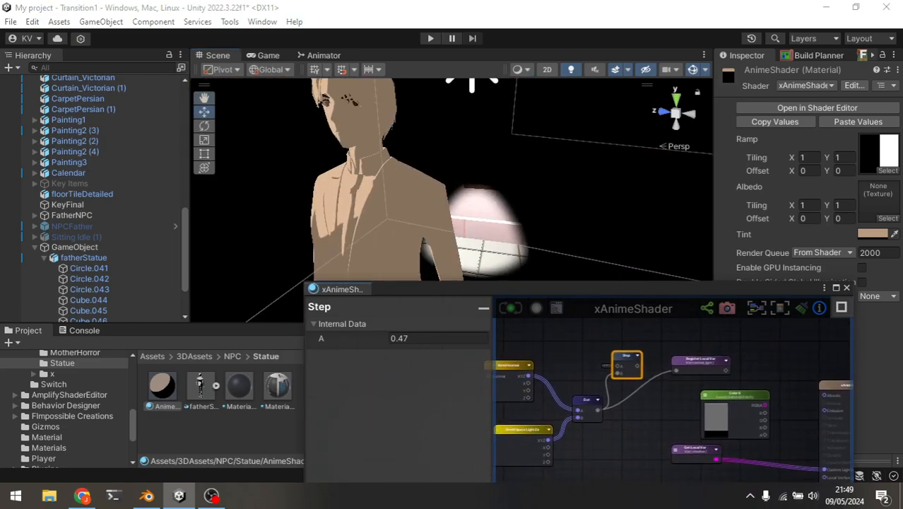
scroll(583, 381, up, 4)
right_drag(438, 176, 484, 184)
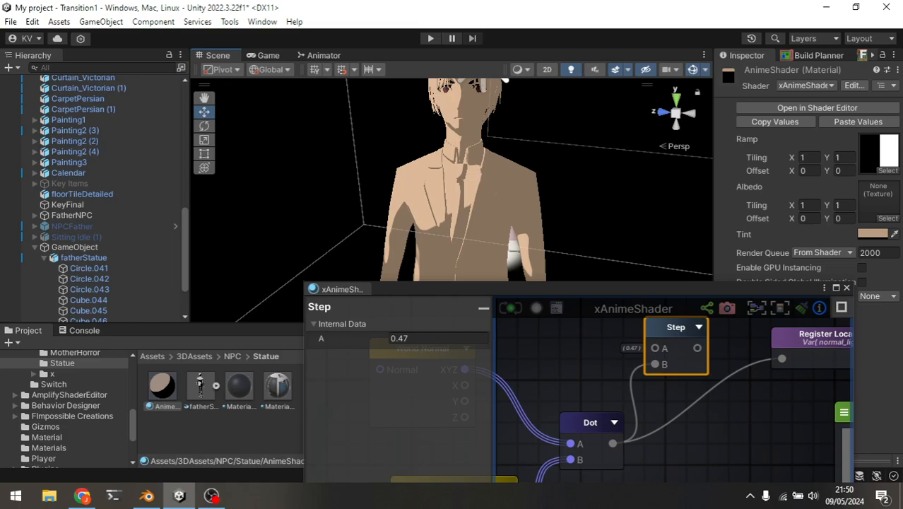
Lighten the Tint node's color to E7C9AE.
middle_drag(838, 401, 690, 400)
scroll(690, 400, down, 5)
middle_drag(785, 403, 593, 402)
click(713, 385)
mouse_move(768, 261)
mouse_down()
mouse_move(746, 243)
mouse_move(748, 283)
mouse_move(747, 246)
mouse_move(761, 256)
mouse_move(750, 247)
mouse_move(764, 249)
mouse_up()
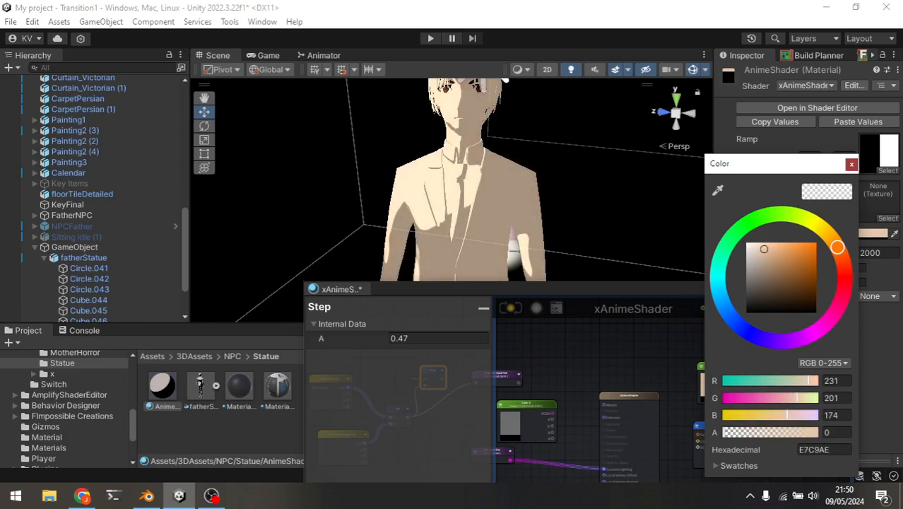
click(852, 164)
Reconnect the Step output to the normal_light Register Local Var in place of the direct Dot link.
scroll(494, 396, up, 4)
middle_drag(565, 420, 736, 418)
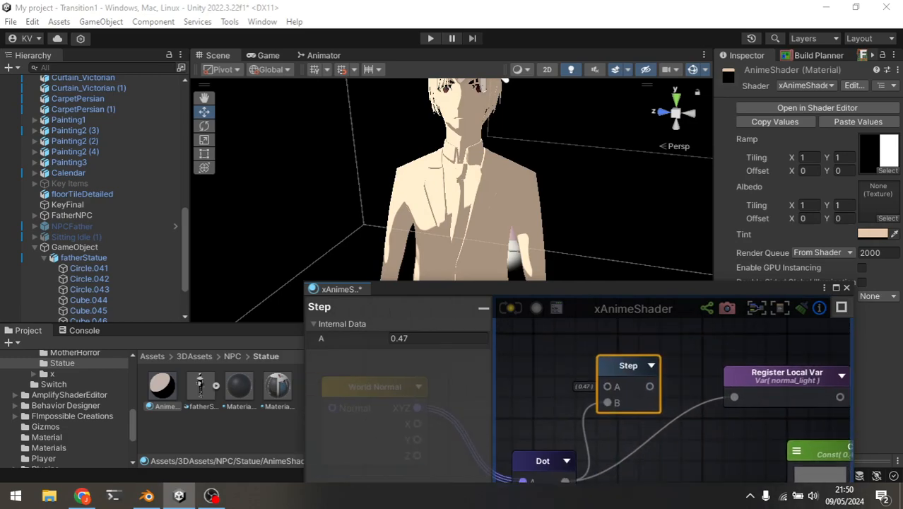
middle_drag(650, 431, 704, 392)
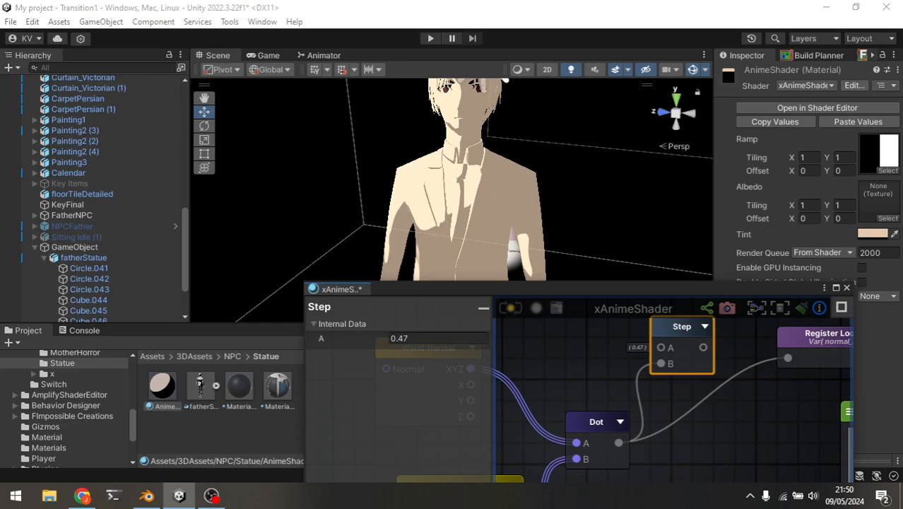
middle_drag(703, 417, 685, 411)
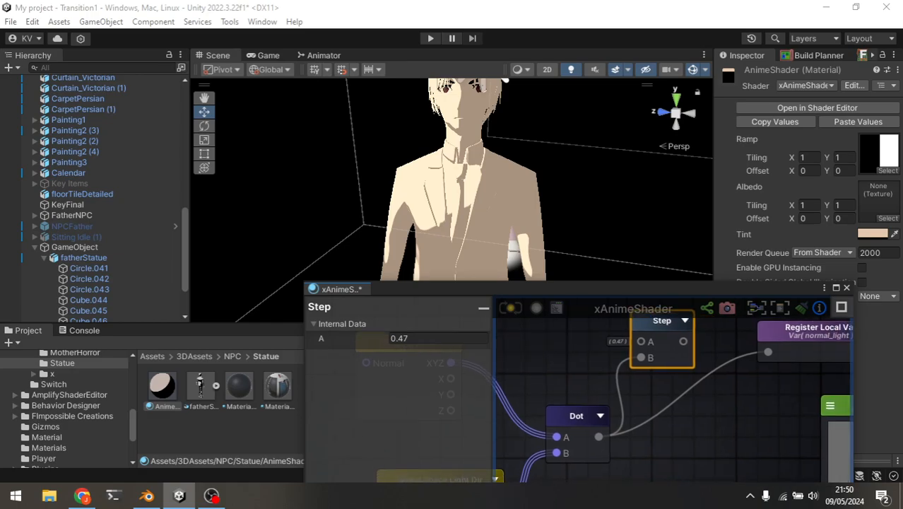
drag(768, 352, 738, 388)
drag(684, 341, 768, 352)
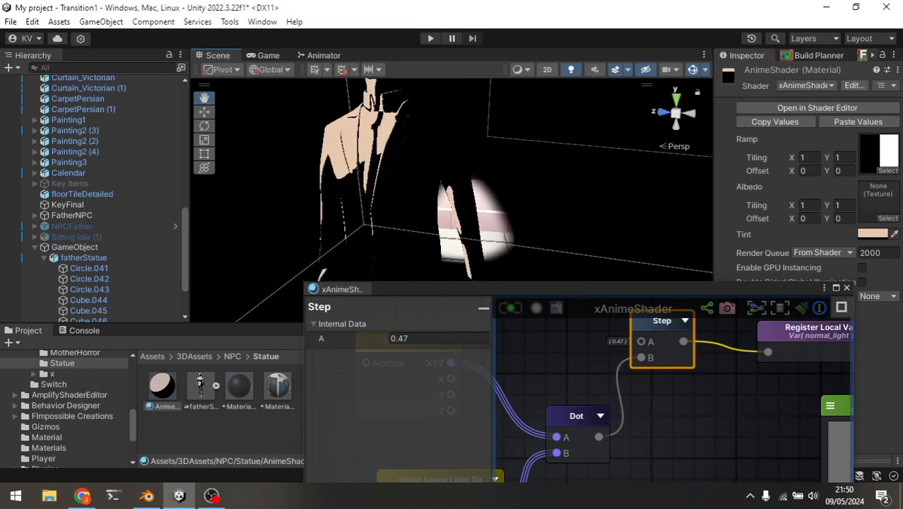
Set the Step node's A value to 2 and update the shader.
click(437, 339)
key(ctrl+c)
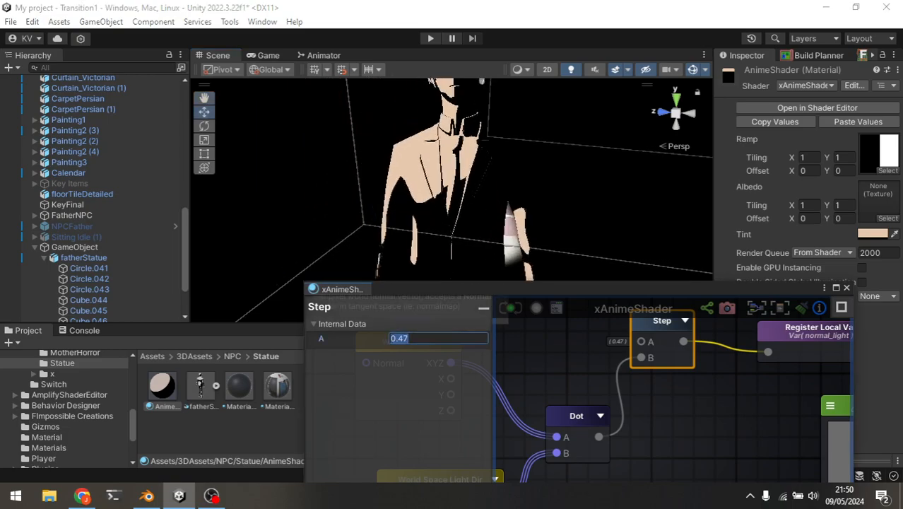
text(2)
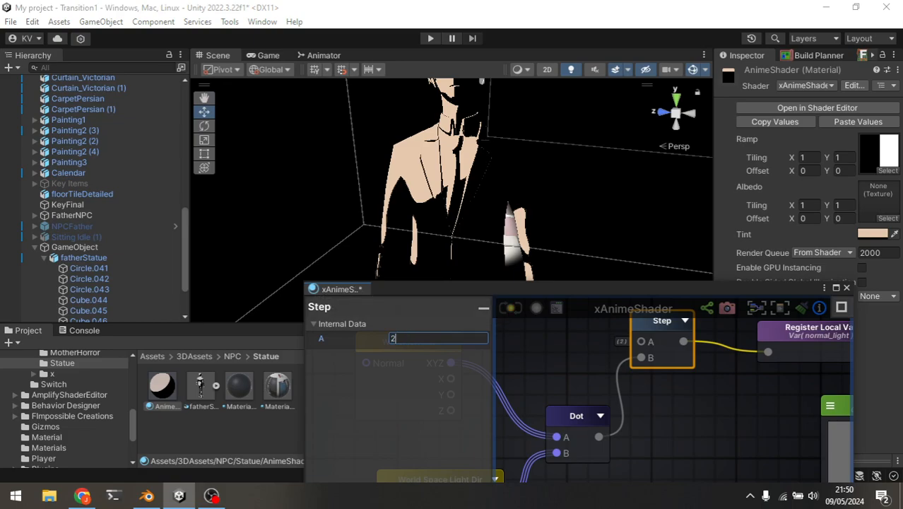
click(510, 308)
Enter 0.47 as the Step node's A value, lower it to -1.53 and update the shader.
click(437, 338)
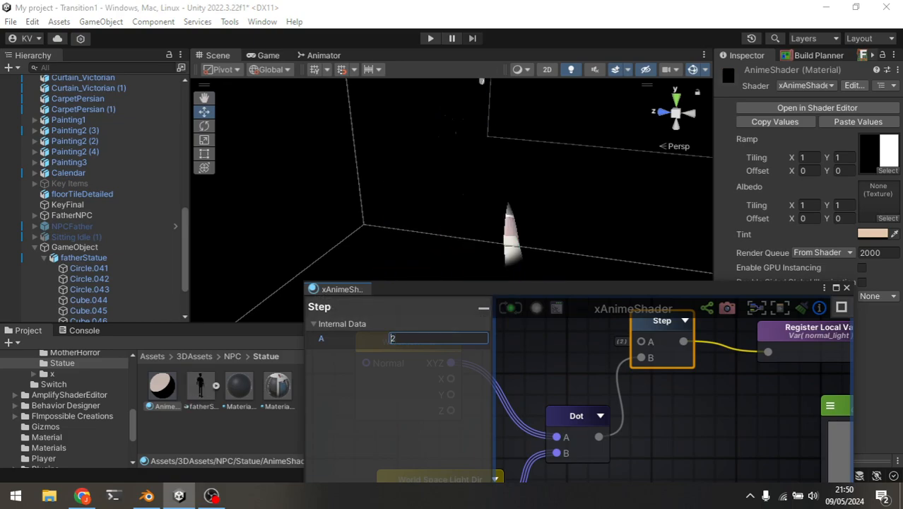
text(0.47)
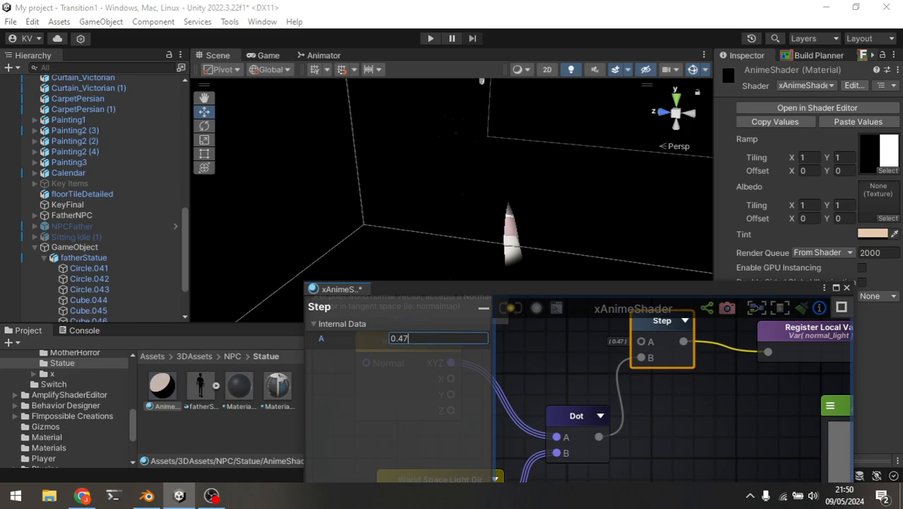
drag(323, 338, 291, 339)
click(510, 308)
scroll(453, 183, down, 4)
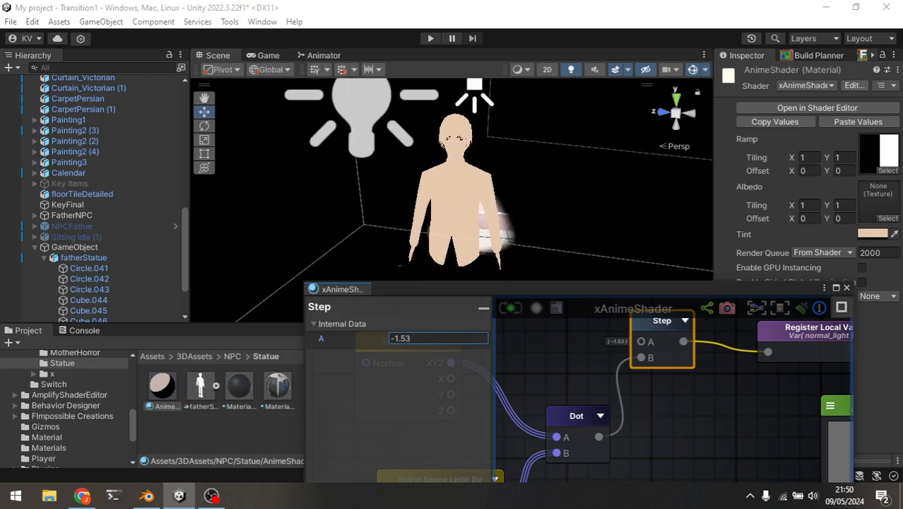
Restore the Step node's A value to 0.47, update the shader and deselect the node.
key(ctrl+a)
key(ctrl+v)
click(510, 308)
click(696, 418)
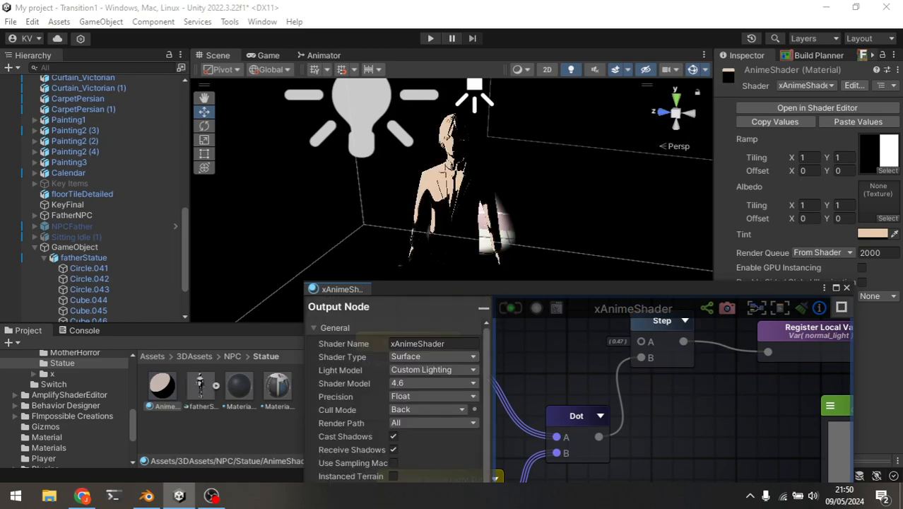
Locate the Scale And Offset node feeding the Ramp and reposition it together with the Float 0 node.
middle_drag(696, 418, 525, 352)
scroll(537, 354, down, 5)
middle_drag(693, 445, 584, 356)
scroll(715, 378, up, 4)
middle_drag(715, 378, 790, 428)
scroll(724, 458, up, 3)
middle_drag(725, 458, 652, 405)
scroll(735, 417, up, 2)
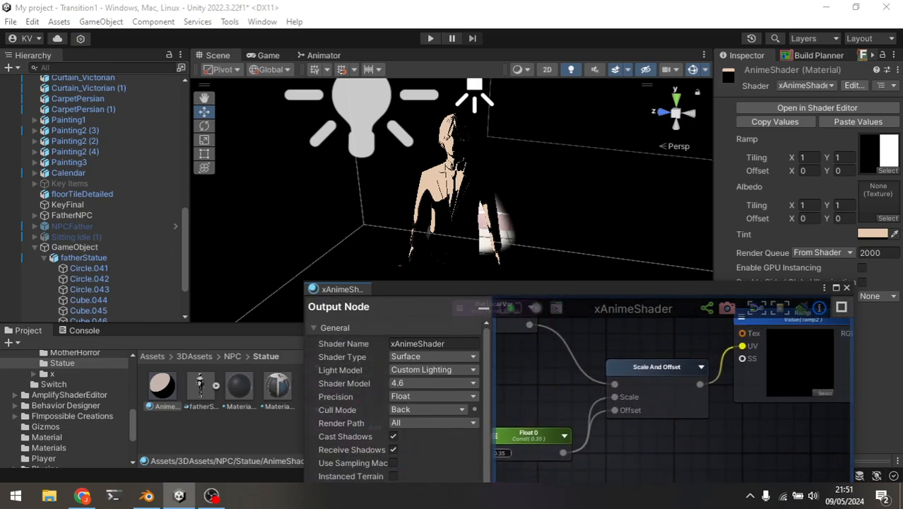
drag(657, 381, 639, 374)
middle_drag(640, 373, 663, 374)
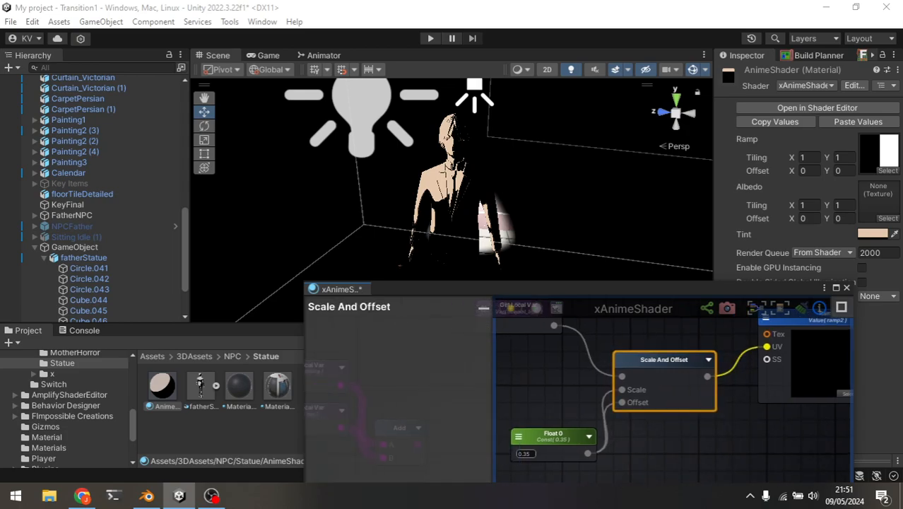
scroll(548, 435, up, 2)
drag(548, 435, 548, 405)
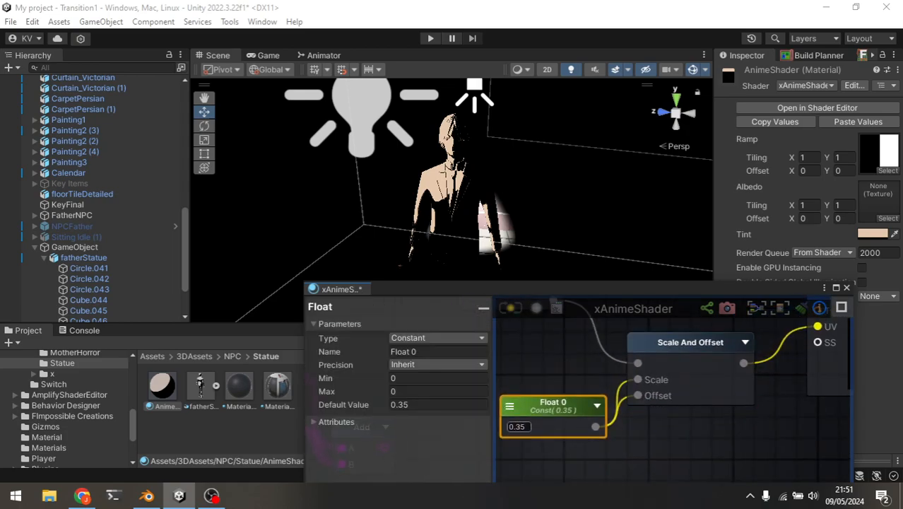
Try Float 0 values of 1 and 0.16 for the scale and offset, updating the shader each time.
click(518, 427)
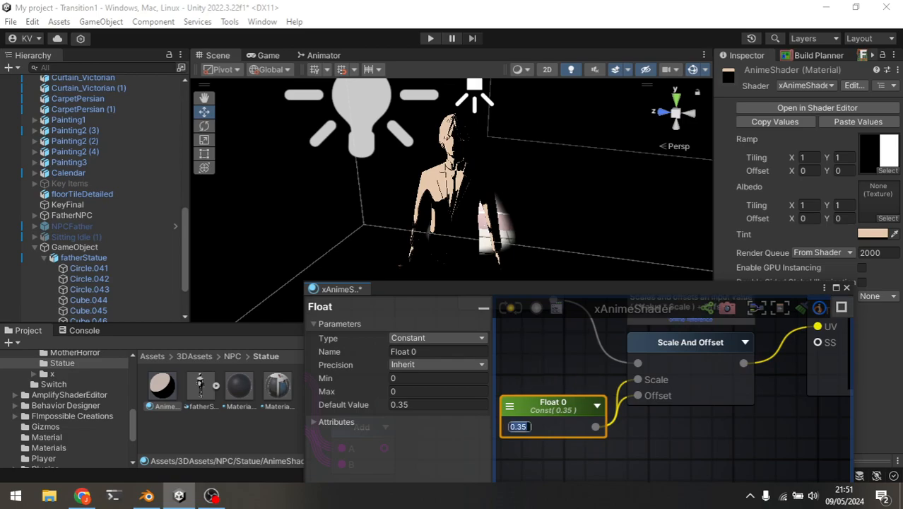
text(1)
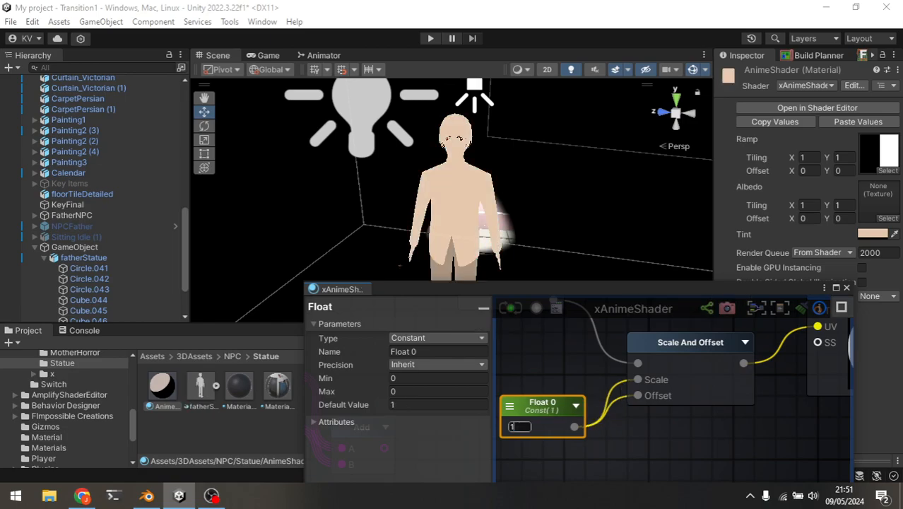
click(519, 426)
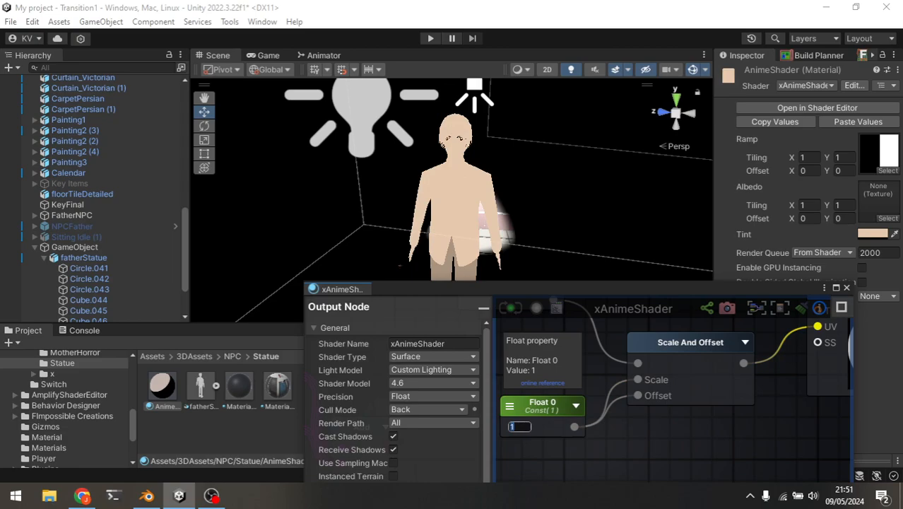
text(0.16)
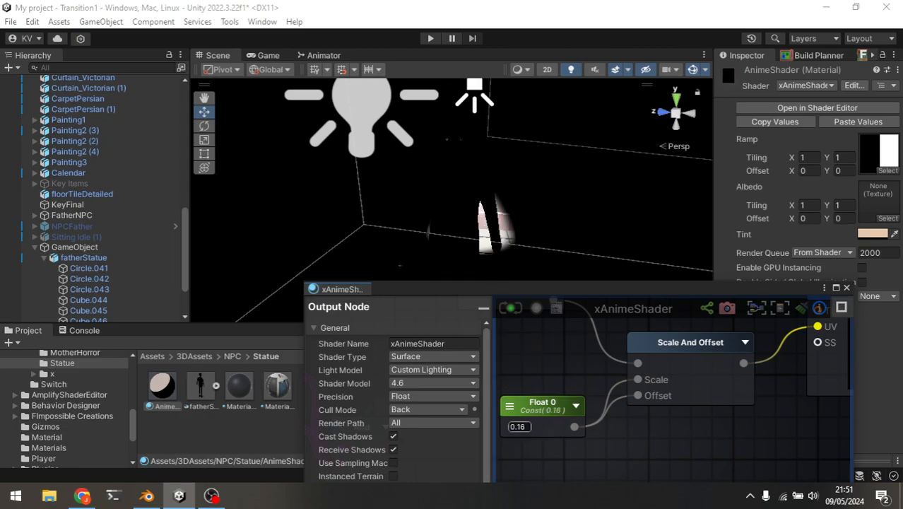
Set the Float 0 value to 0.25 and update the shader.
key(BackSpace)
key(BackSpace)
text(25)
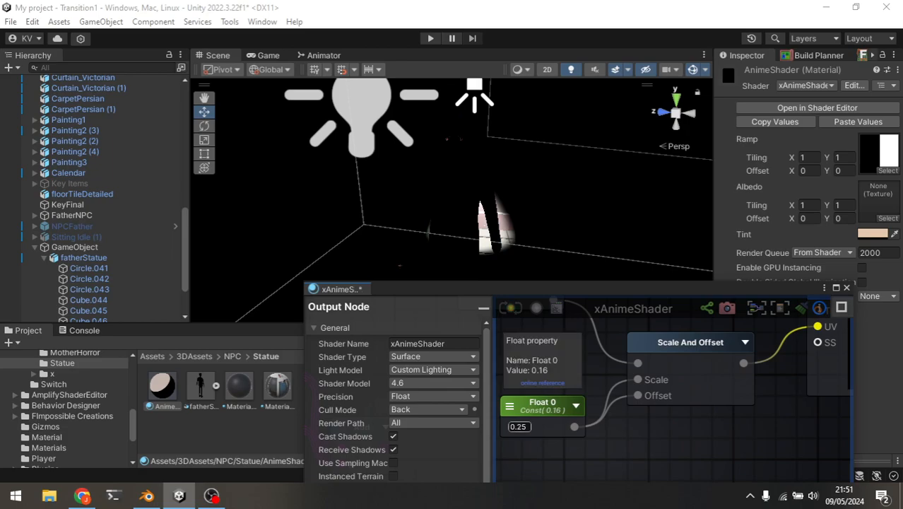
click(511, 308)
Try Float 0 values of 0.31 and 0.49 for the scale and offset, updating the shader each time.
drag(504, 427, 506, 427)
click(511, 308)
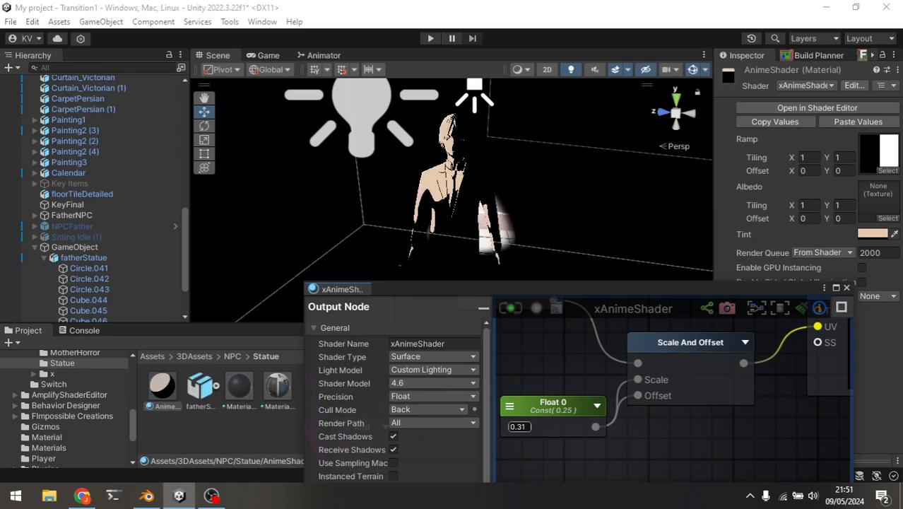
middle_drag(562, 361, 615, 360)
drag(557, 427, 561, 426)
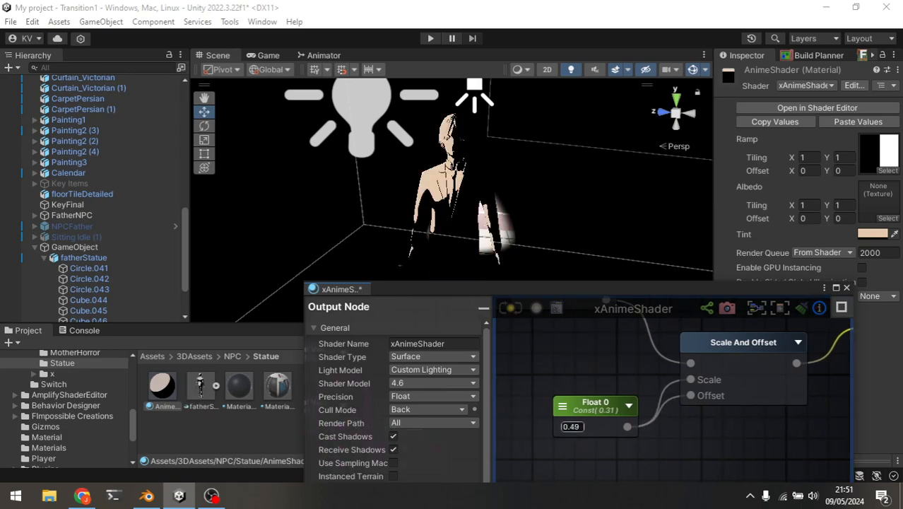
click(511, 309)
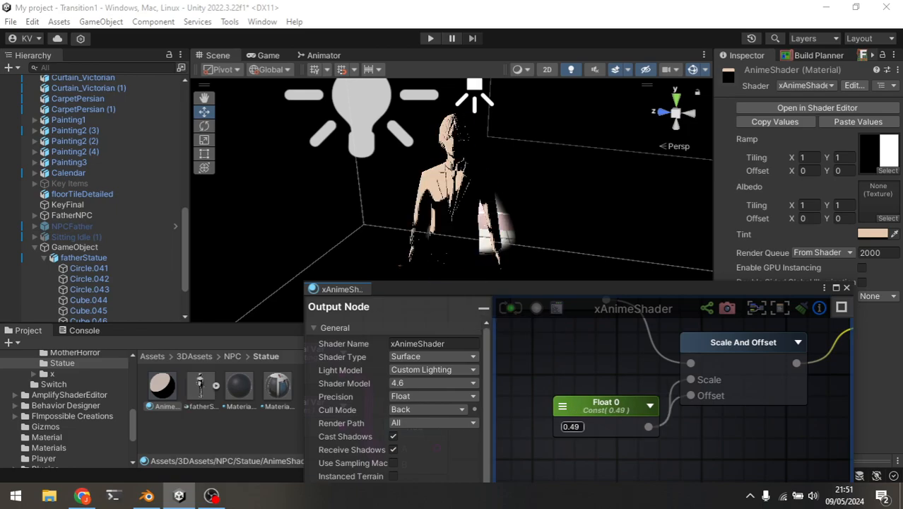
Set the Float 0 value feeding Scale And Offset to 0.35 and update the shader.
mouse_move(558, 427)
mouse_down()
mouse_move(566, 427)
mouse_move(546, 427)
mouse_up()
click(510, 308)
click(510, 308)
Connect the Dot output directly to the normal_light Register Local Var, bypassing the Step node, and save the shader.
scroll(569, 382, down, 4)
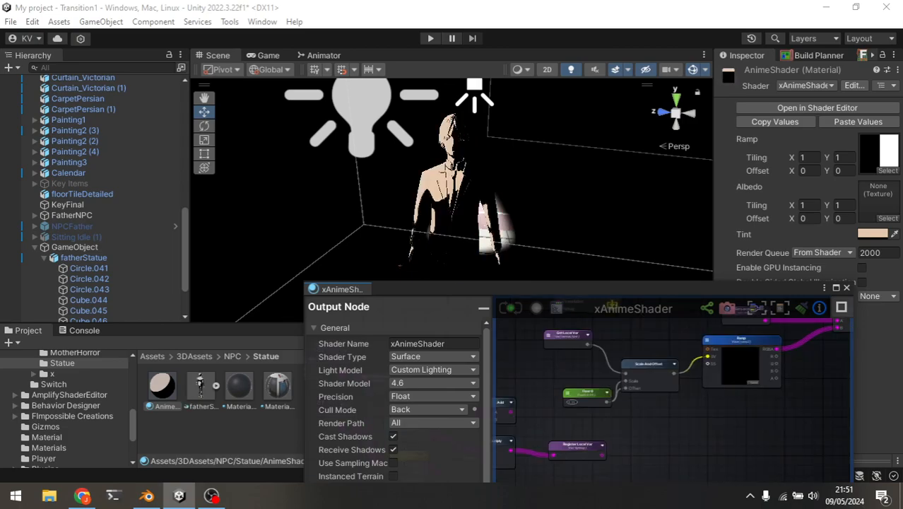
scroll(569, 382, up, 5)
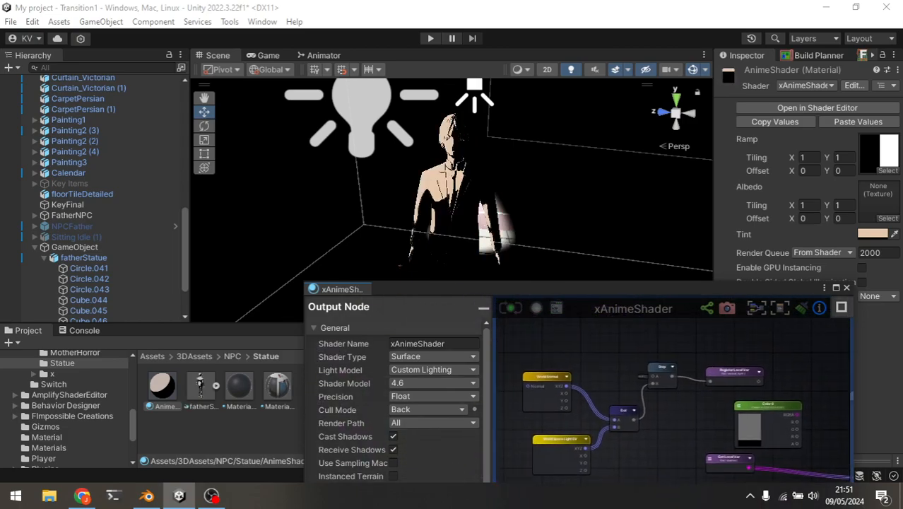
middle_drag(569, 383, 521, 411)
drag(572, 475, 741, 390)
scroll(741, 391, down, 5)
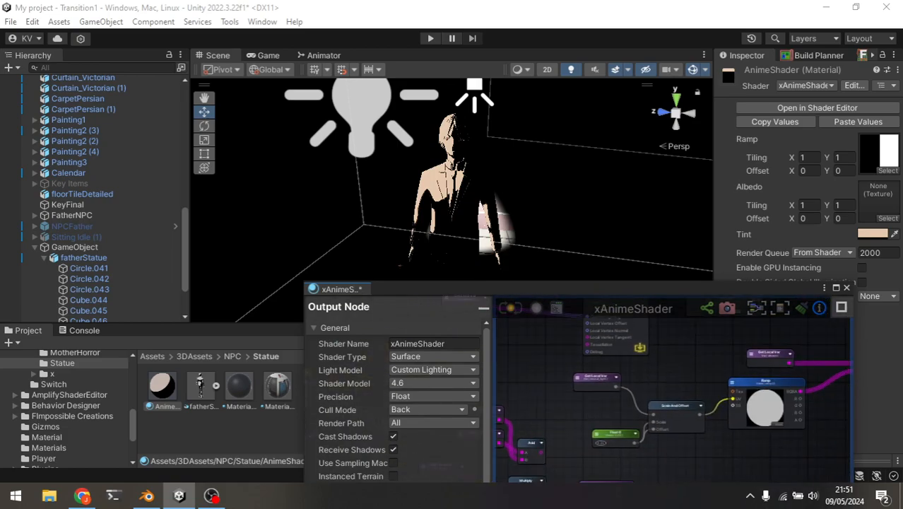
scroll(543, 395, up, 4)
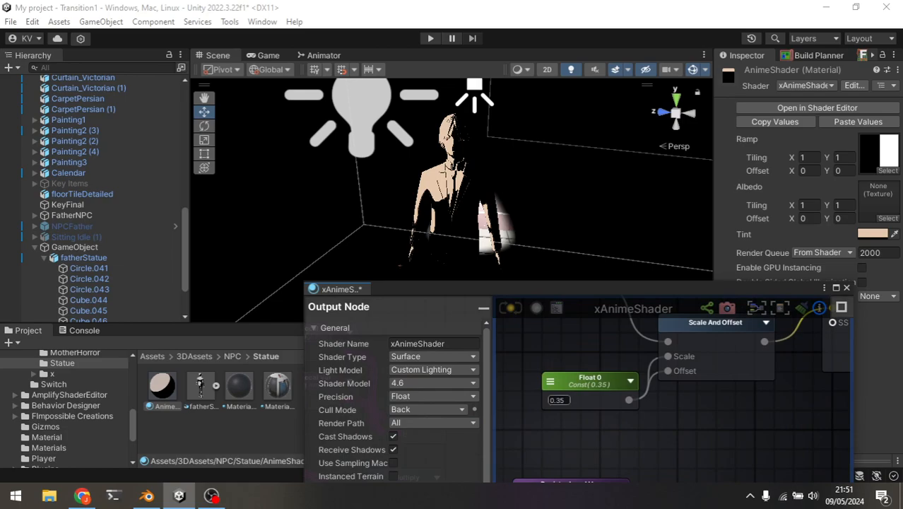
key(ctrl+s)
Try a Float 0 value of 1.28, save the shader and check the statue's shading up close.
scroll(544, 372, up, 1)
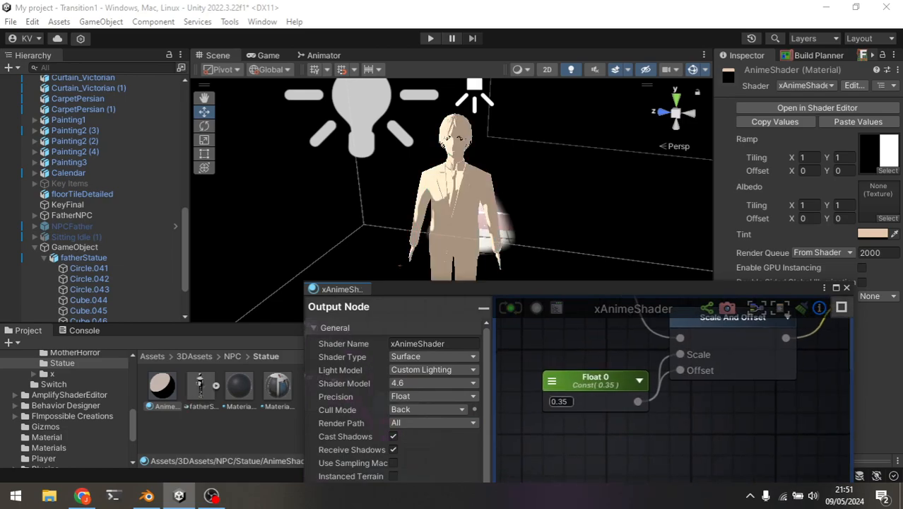
drag(548, 401, 563, 401)
key(ctrl+s)
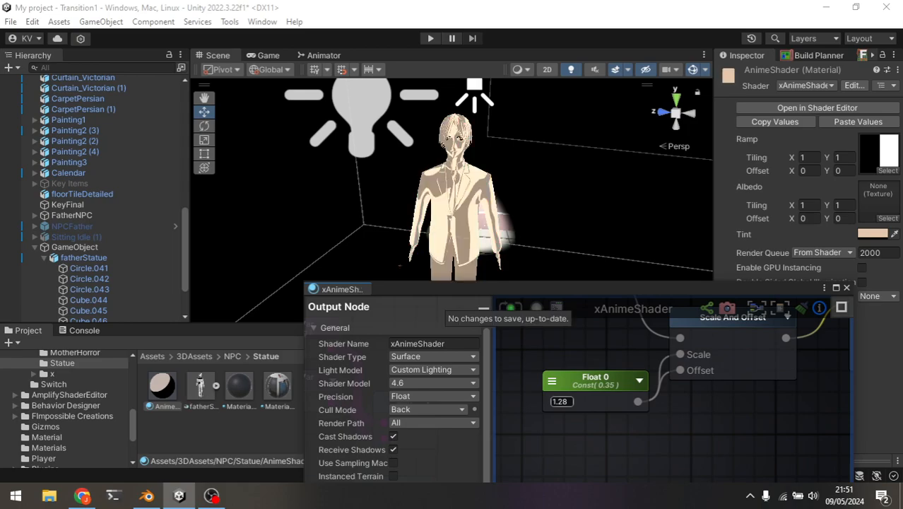
scroll(452, 180, up, 5)
scroll(462, 180, down, 2)
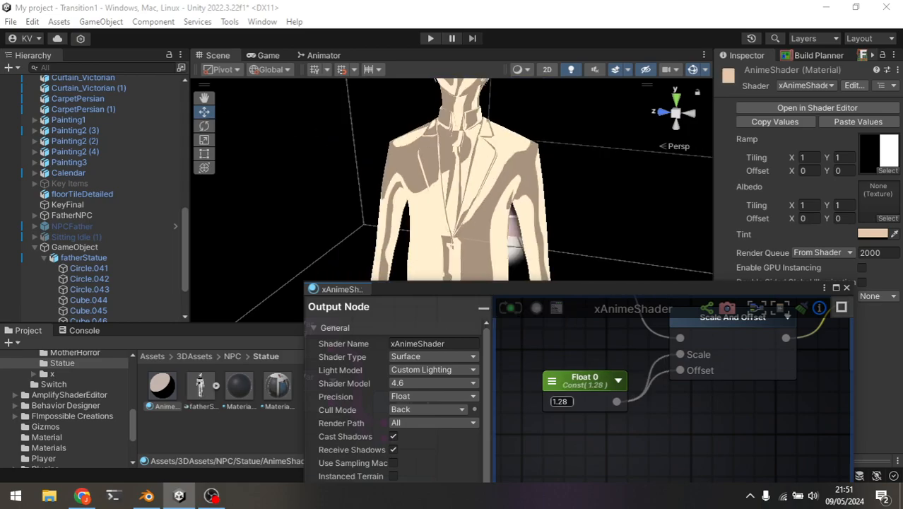
Try a Float 0 value of 0 and save the shader.
click(560, 402)
text(0)
key(ctrl+s)
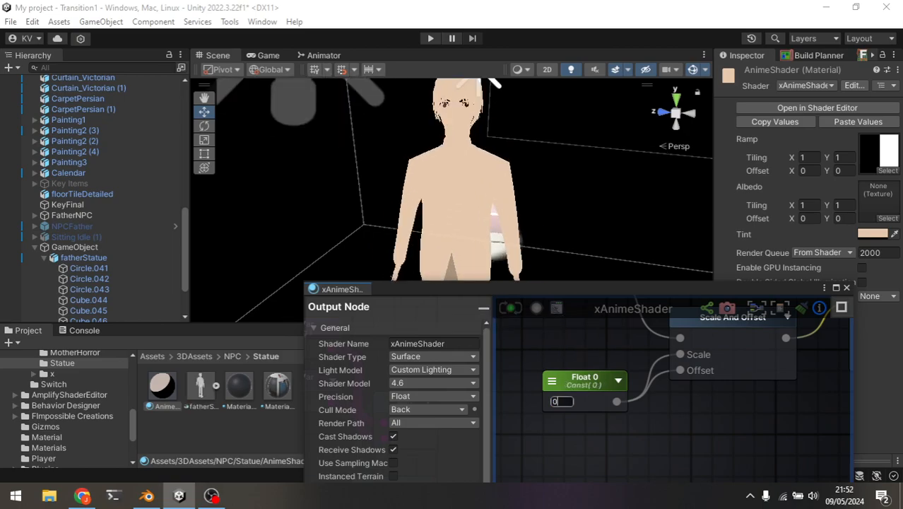
Restore the Float 0 value to 0.35, save the shader and review the statue's shading.
middle_drag(564, 346, 574, 413)
scroll(574, 413, down, 1)
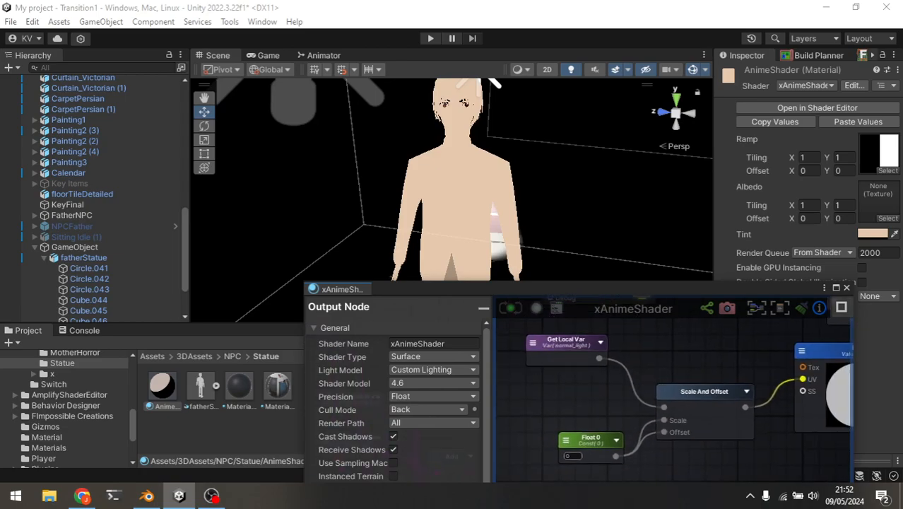
text(0.35)
key(ctrl+s)
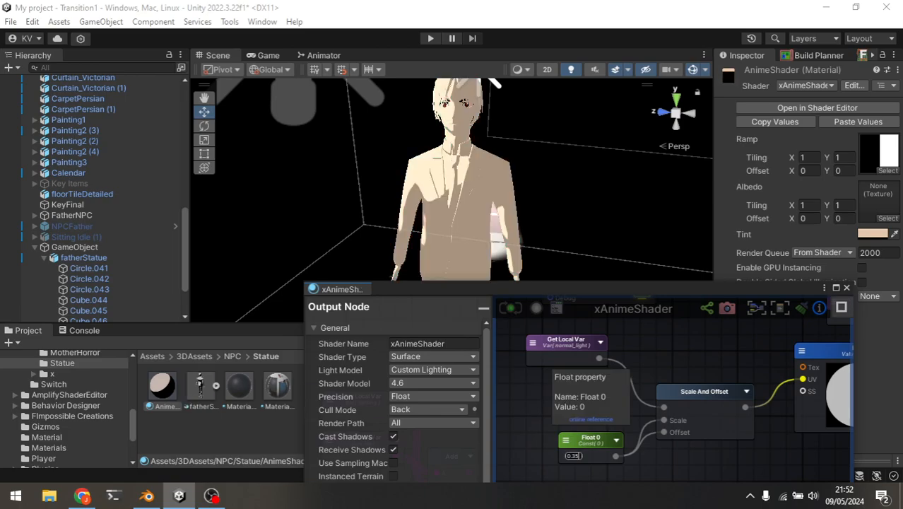
scroll(613, 437, up, 1)
middle_drag(613, 437, 654, 465)
scroll(452, 180, down, 3)
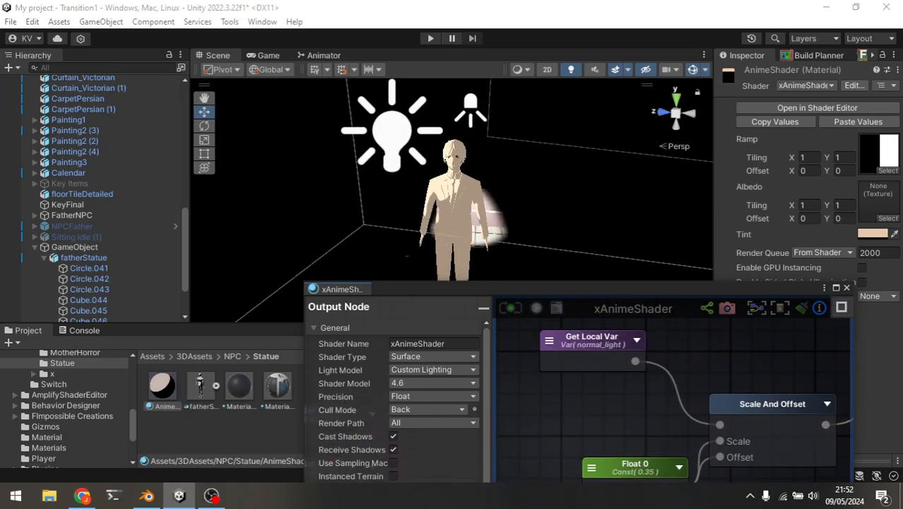
Reconnect the Step output to the normal_light Register Local Var in place of the Dot output and save the shader.
scroll(580, 396, down, 5)
middle_drag(581, 396, 701, 469)
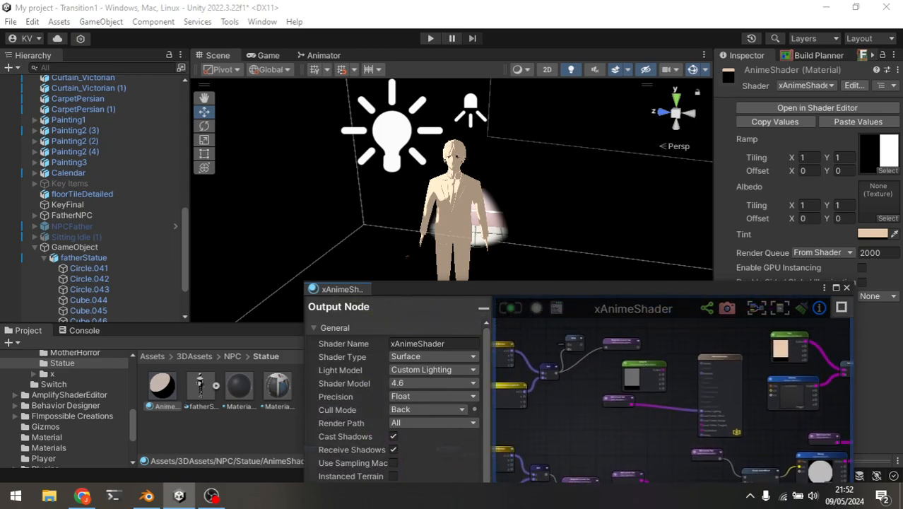
scroll(559, 336, up, 5)
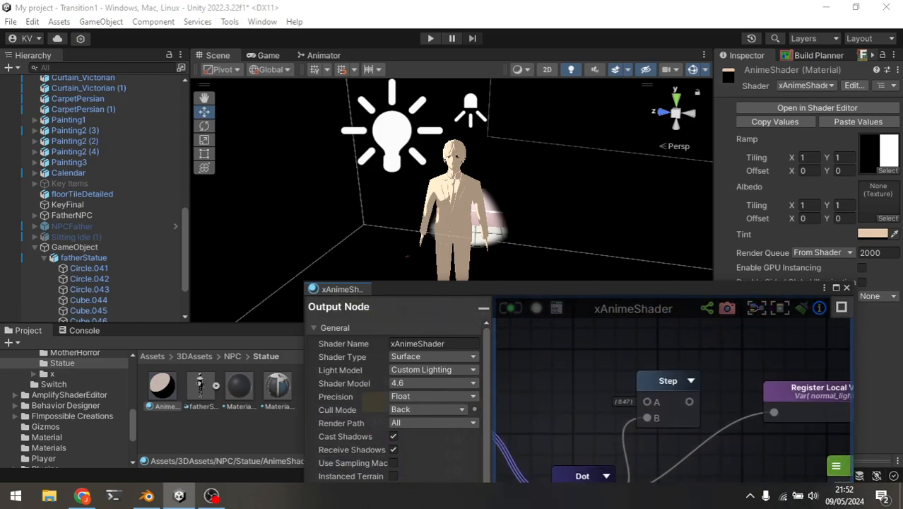
scroll(452, 180, up, 2)
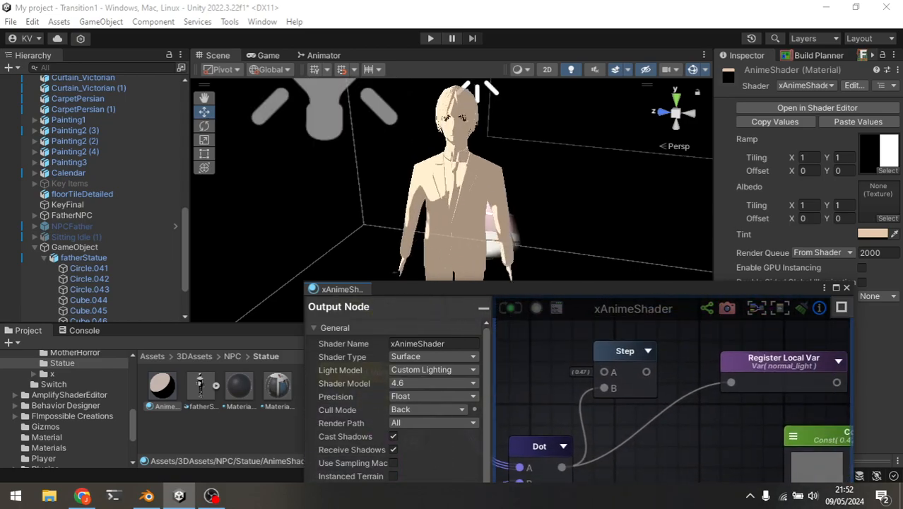
drag(731, 382, 708, 408)
drag(646, 372, 730, 382)
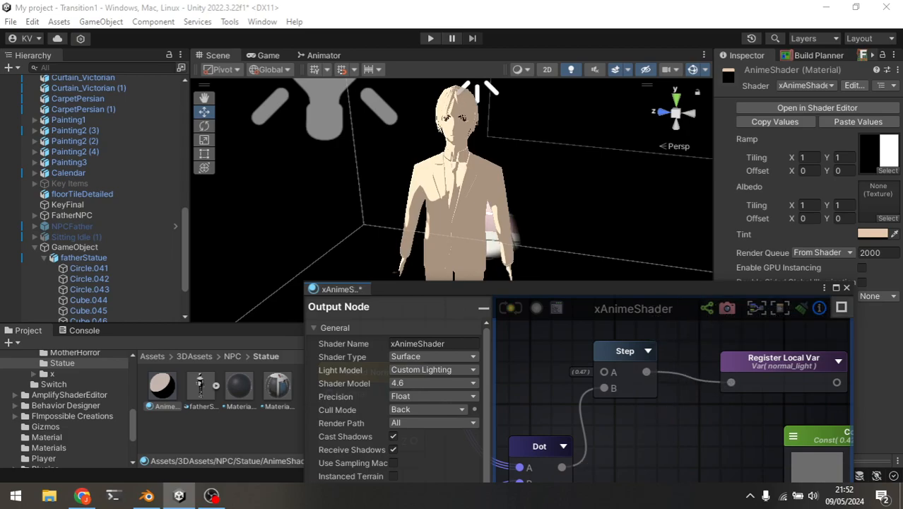
key(ctrl+s)
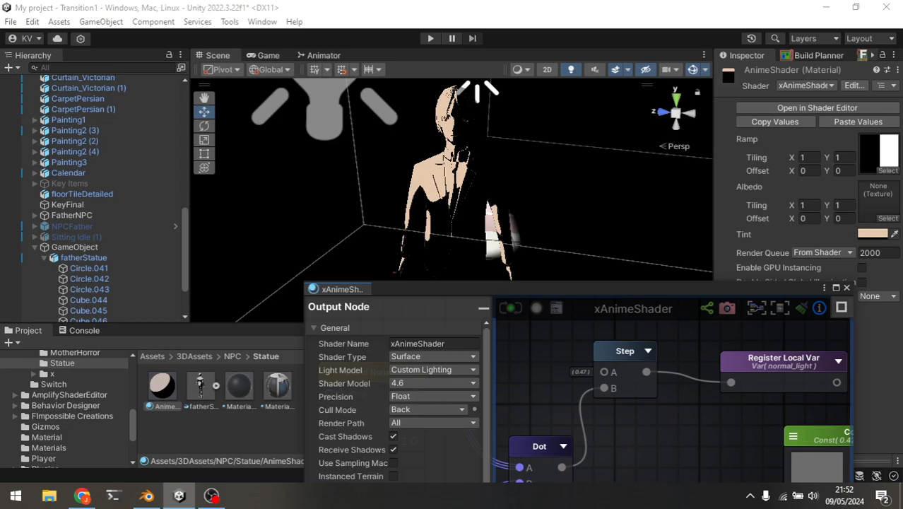
Look over the xAnimeShader node graph and close the shader editor window.
scroll(671, 396, down, 10)
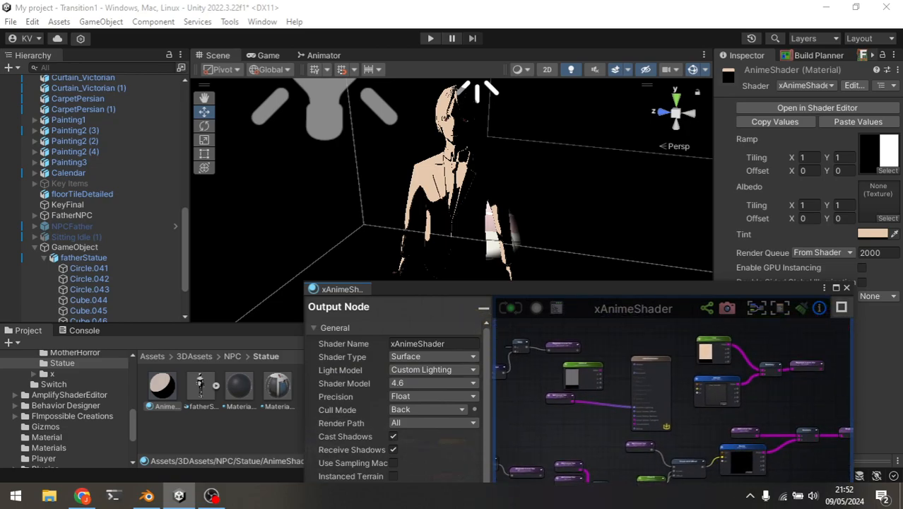
middle_drag(678, 417, 623, 361)
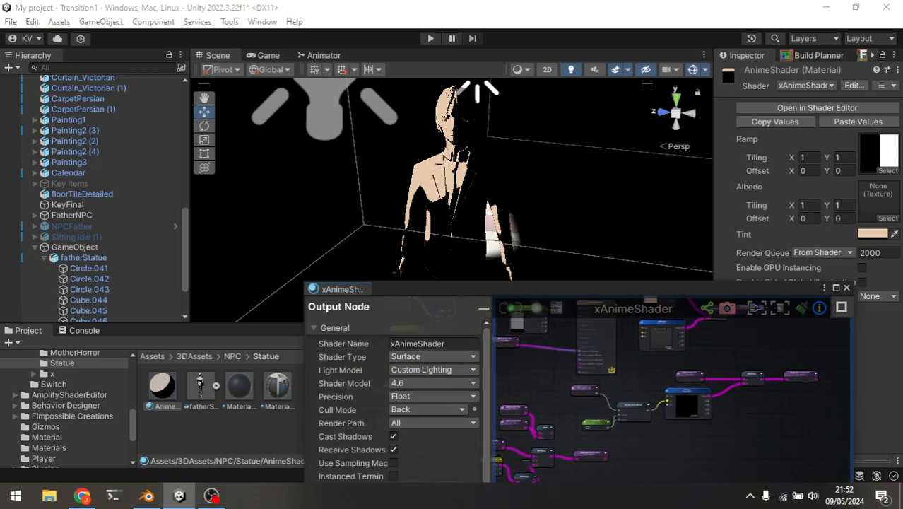
middle_drag(636, 382, 737, 436)
middle_drag(679, 410, 649, 401)
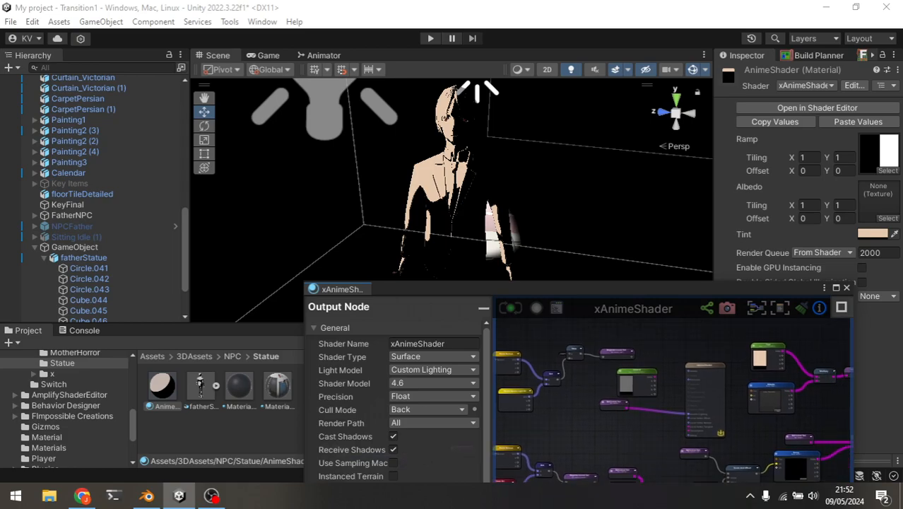
click(846, 287)
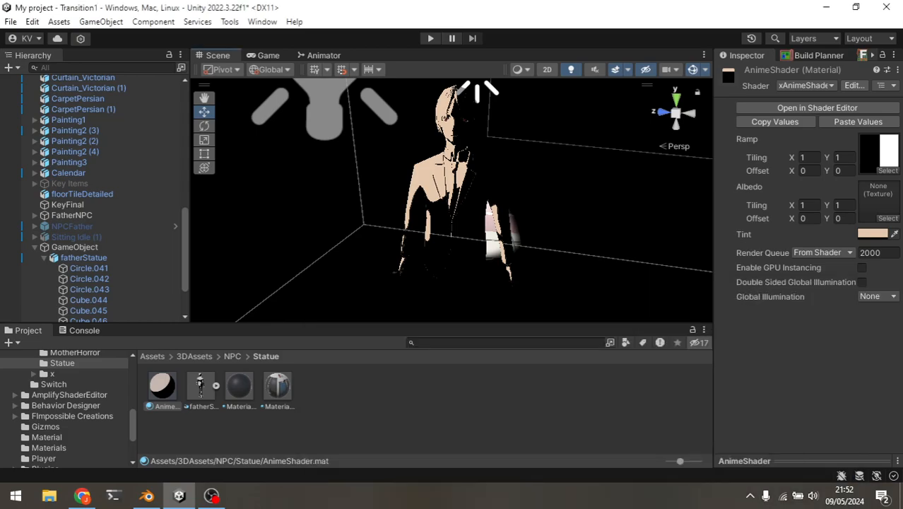
Examine the two-tone shading on the statue from the side, both close up and from a distance.
right_drag(452, 205, 481, 205)
mouse_move(481, 205)
alt+mouse_down()
mouse_move(551, 212)
mouse_move(495, 216)
alt+mouse_up()
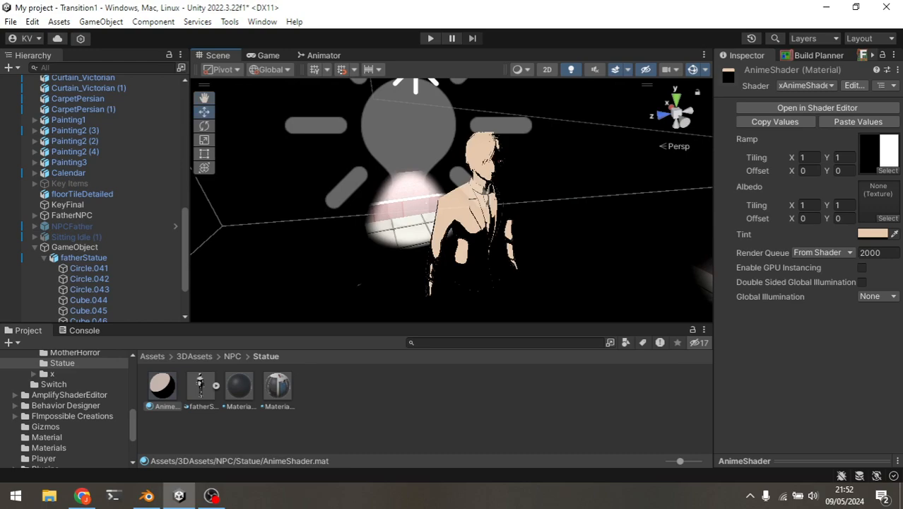
scroll(488, 212, up, 4)
alt+drag(487, 212, 489, 180)
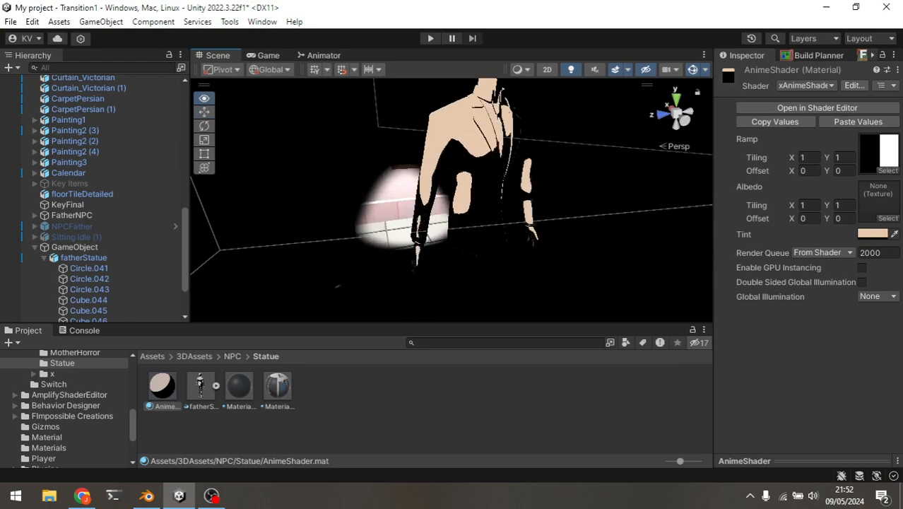
scroll(452, 200, up, 2)
scroll(452, 200, down, 5)
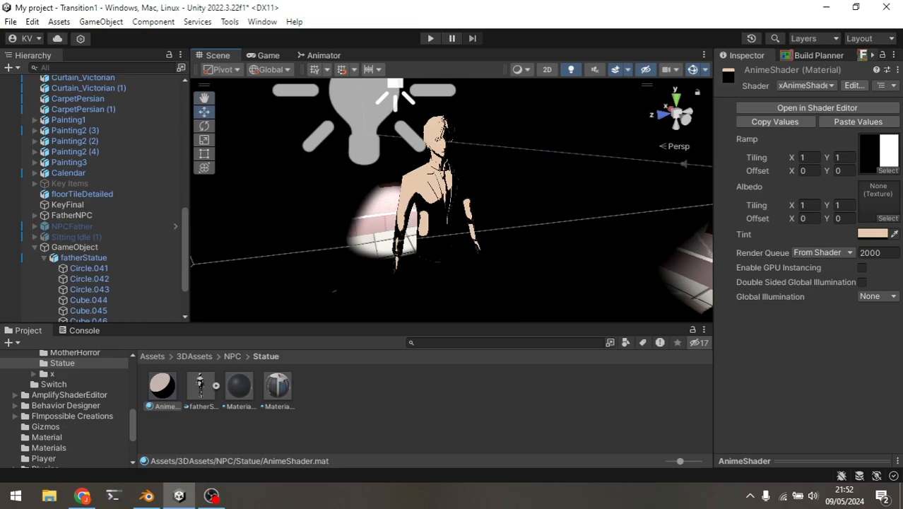
scroll(452, 200, down, 2)
alt+drag(453, 200, 487, 212)
Move the Point Light near the statue along X to about -2.52.
click(477, 138)
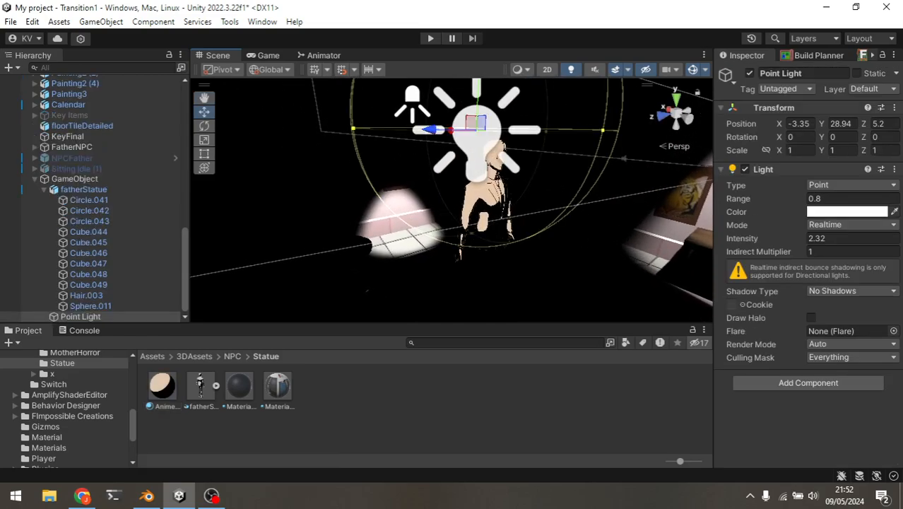
alt+drag(475, 145, 394, 122)
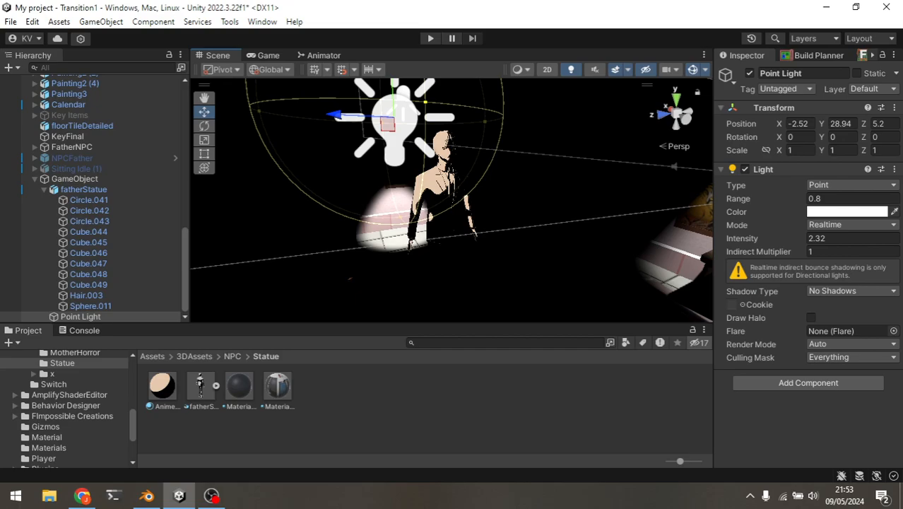
mouse_move(211, 495)
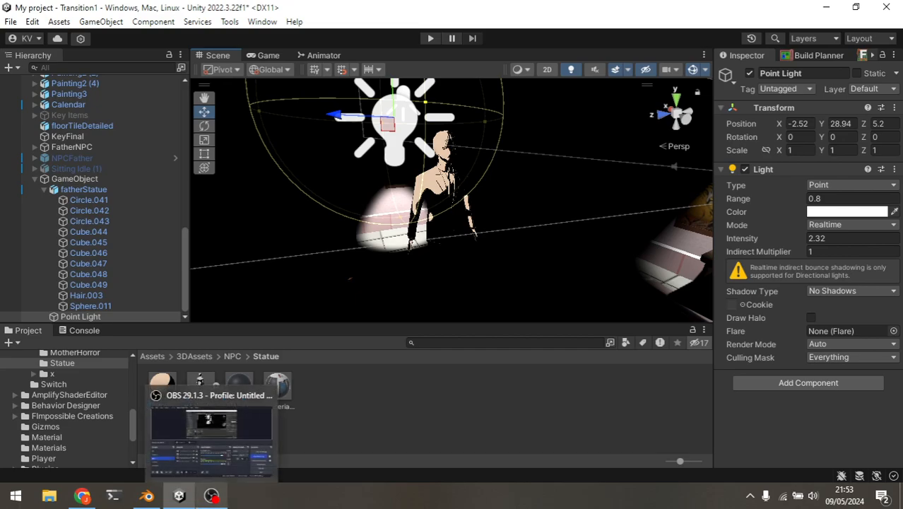